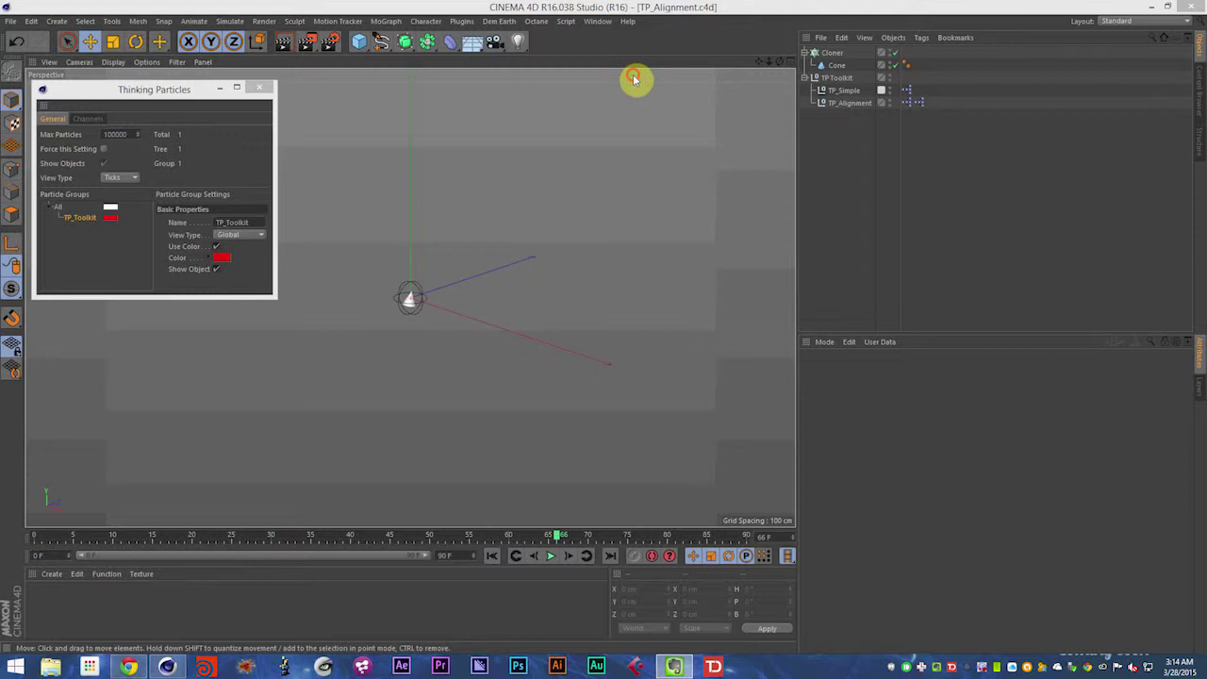
Step: Open the TP Toolkit window, mark TP Alignment among the utilities, and close the window without adding anything to the scene
{"action": "key", "text": "shift+c"}
{"action": "type", "text": "tp to"}
{"action": "key", "text": "Return"}
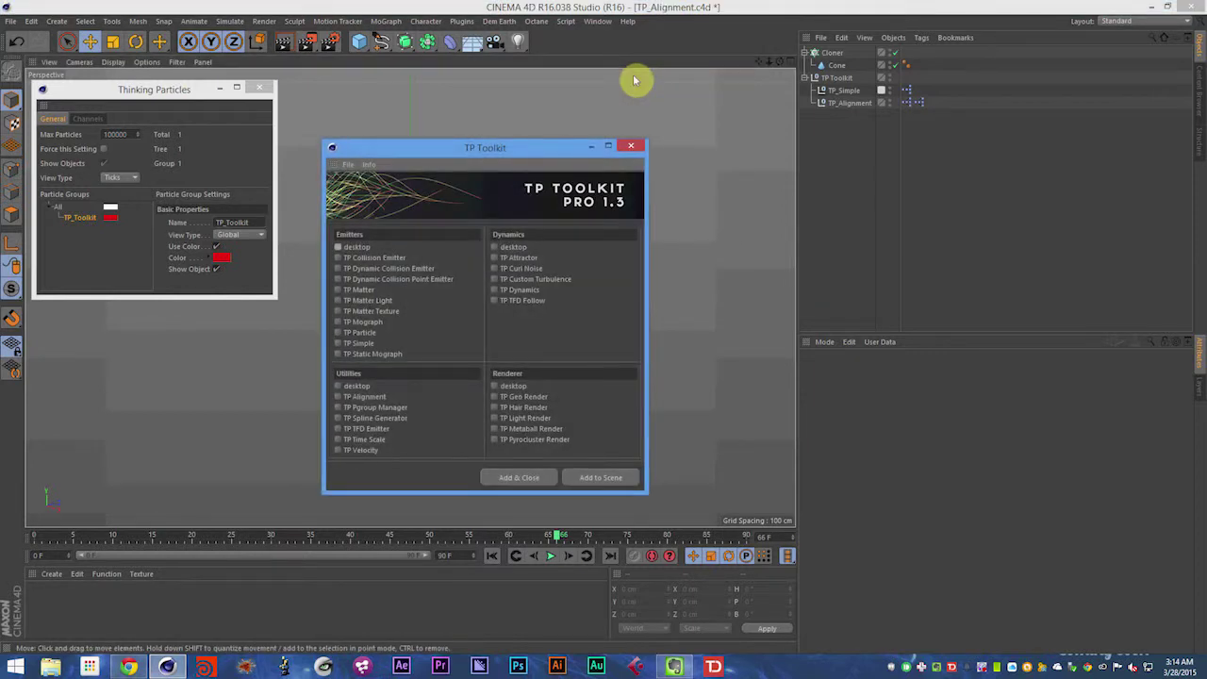
{"action": "left_click", "coordinate": [634, 80]}
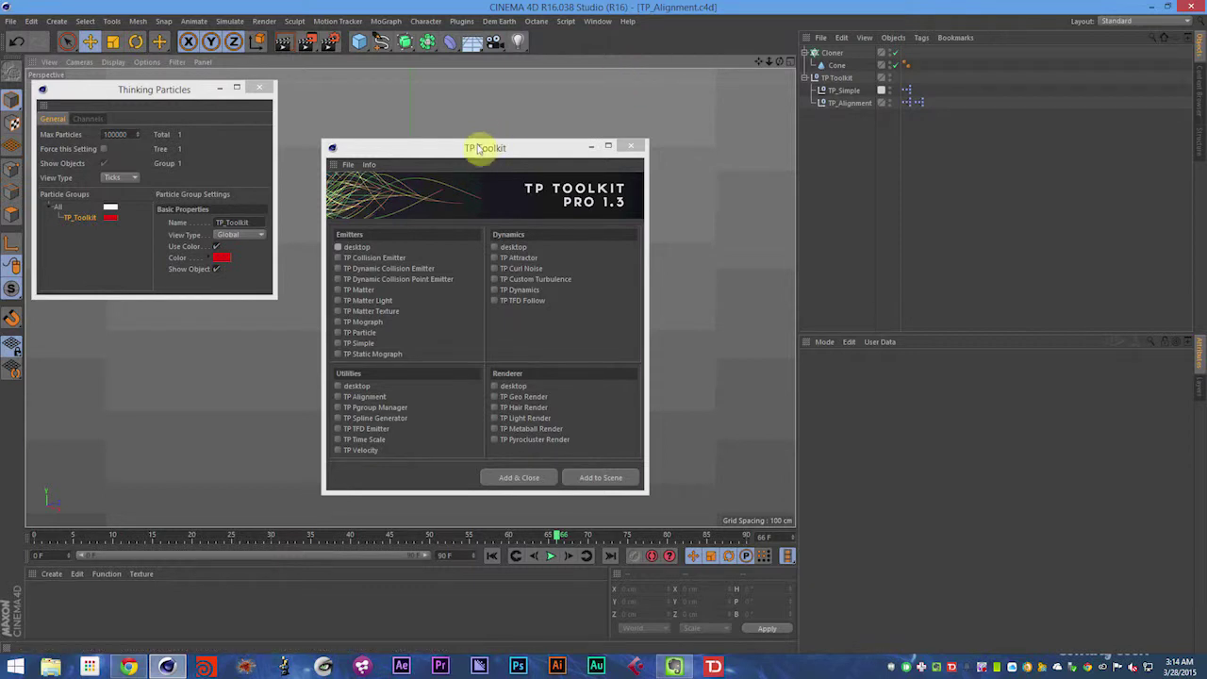
{"action": "left_click_drag", "start_coordinate": [479, 142], "coordinate": [611, 147]}
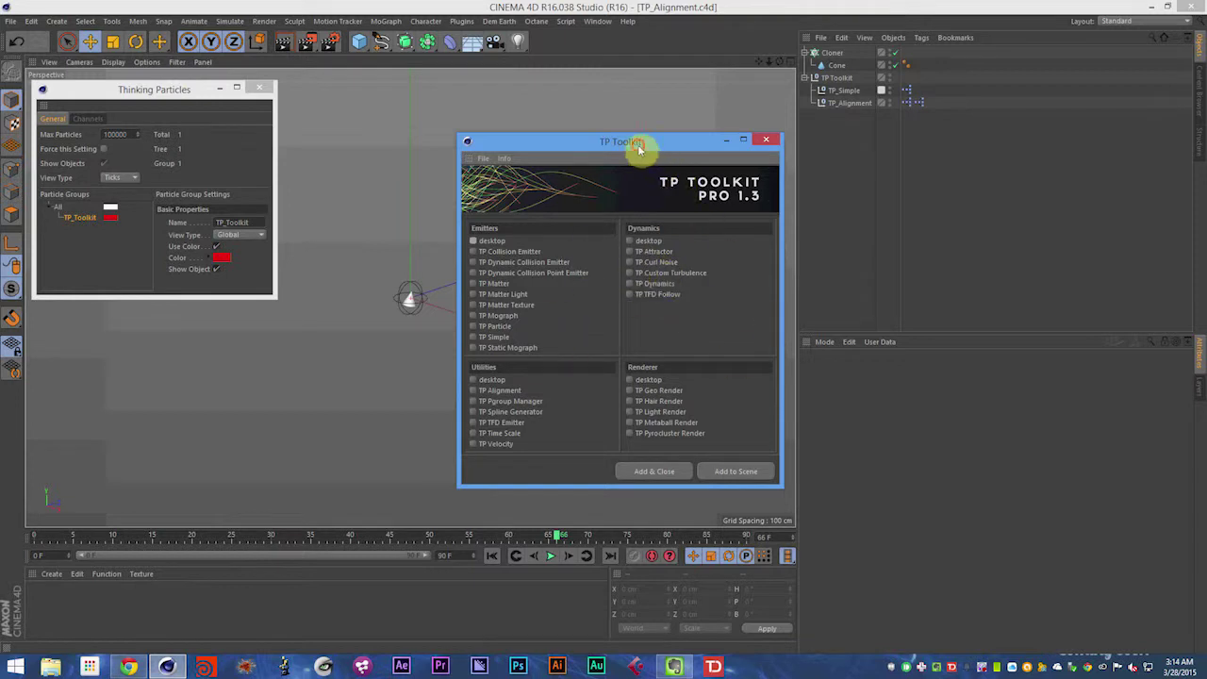
{"action": "left_click_drag", "start_coordinate": [639, 149], "coordinate": [648, 119]}
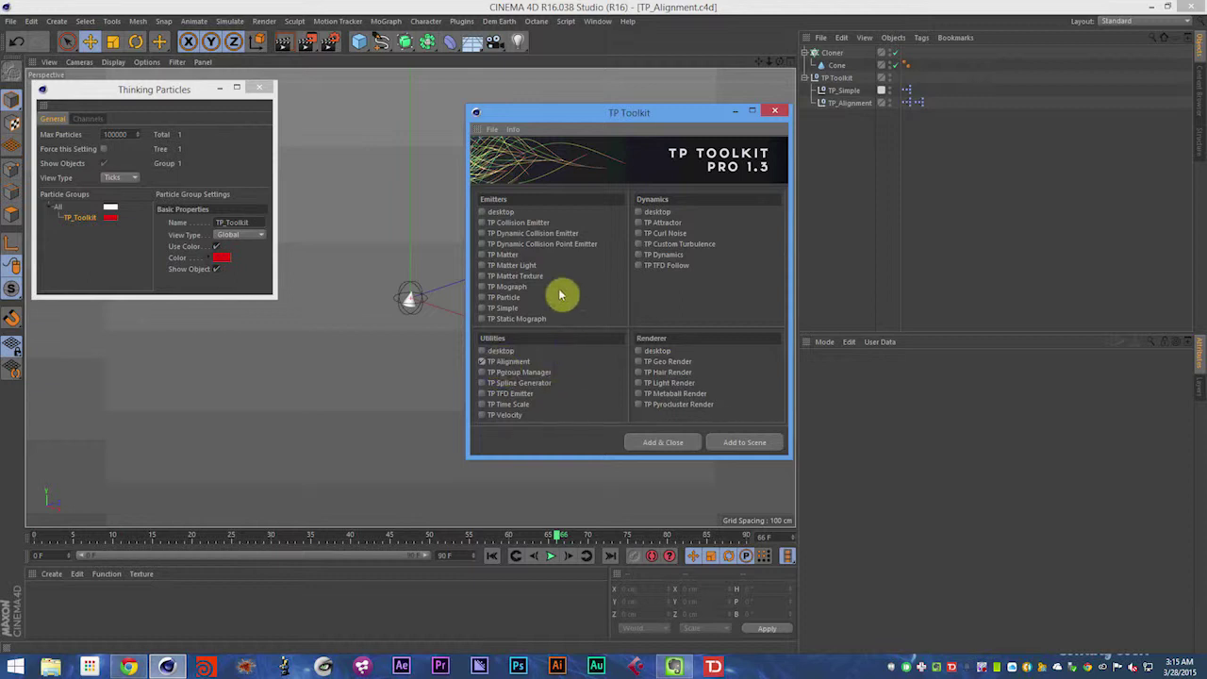
{"action": "left_click", "coordinate": [776, 112]}
Step: Set the Laziness of the TP_Alignment object to 0
{"action": "left_click", "coordinate": [853, 102]}
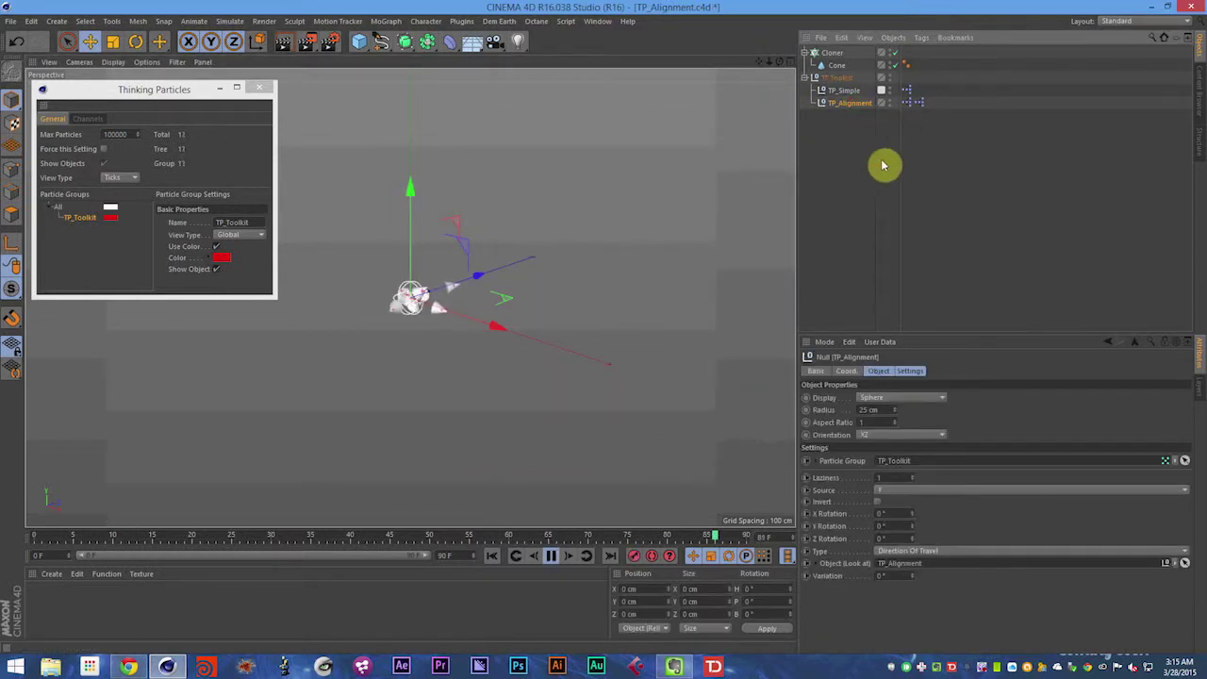
{"action": "double_click", "coordinate": [895, 478]}
{"action": "type", "text": "0"}
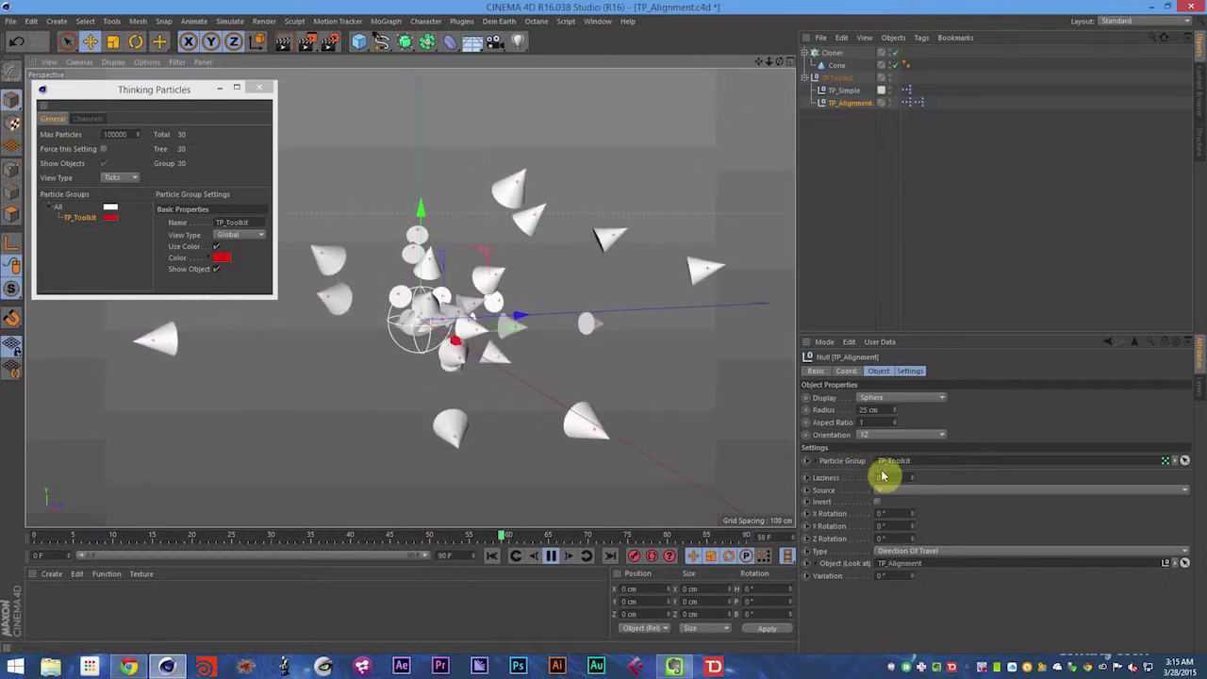
Step: Try World Y as the alignment type during playback and return it to Direction Of Travel
{"action": "left_click", "coordinate": [904, 553]}
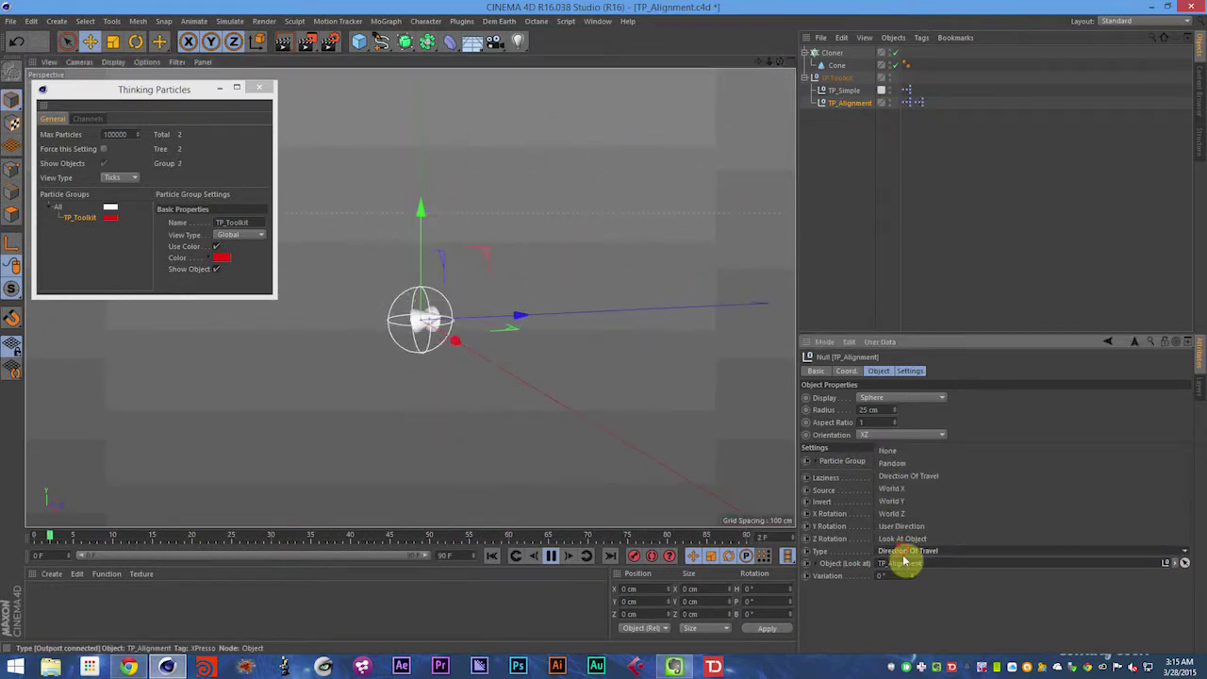
{"action": "left_click", "coordinate": [908, 501]}
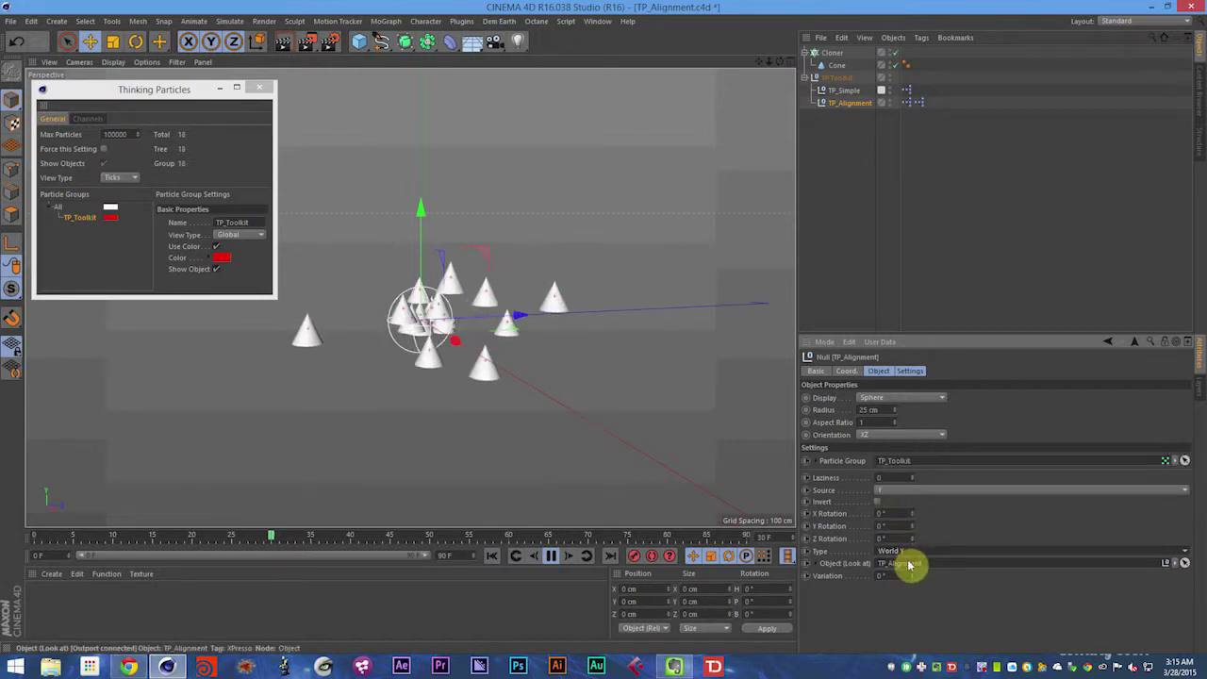
{"action": "left_click", "coordinate": [906, 553]}
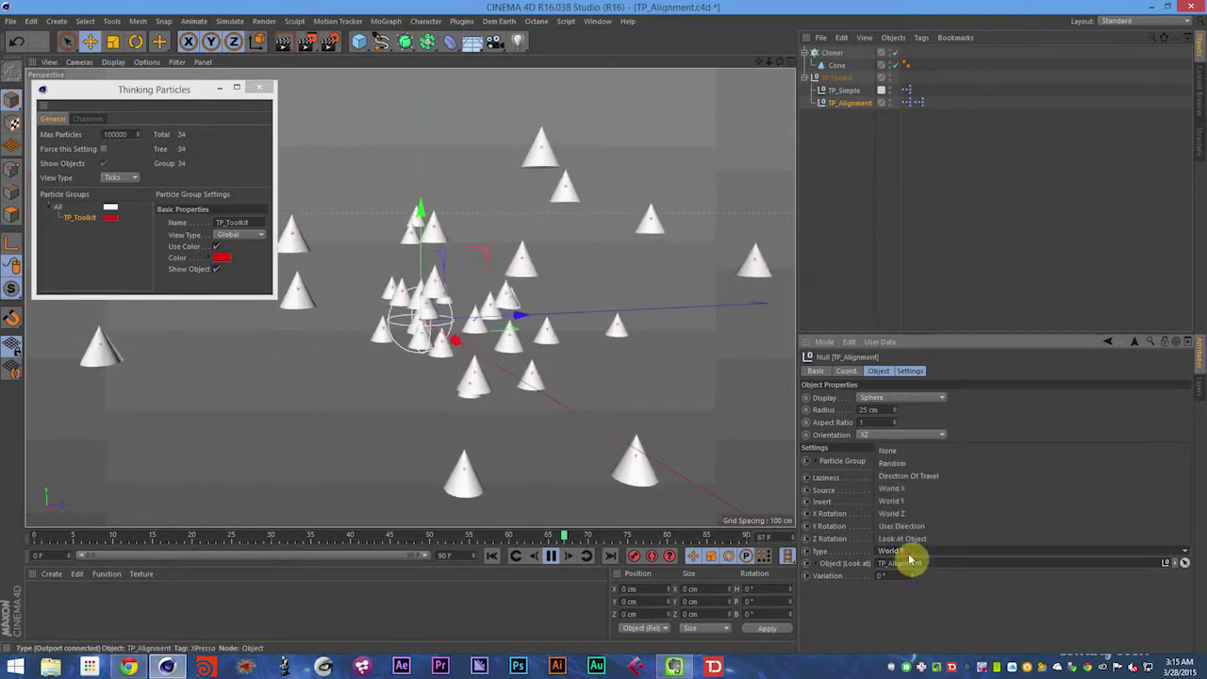
{"action": "left_click", "coordinate": [911, 476]}
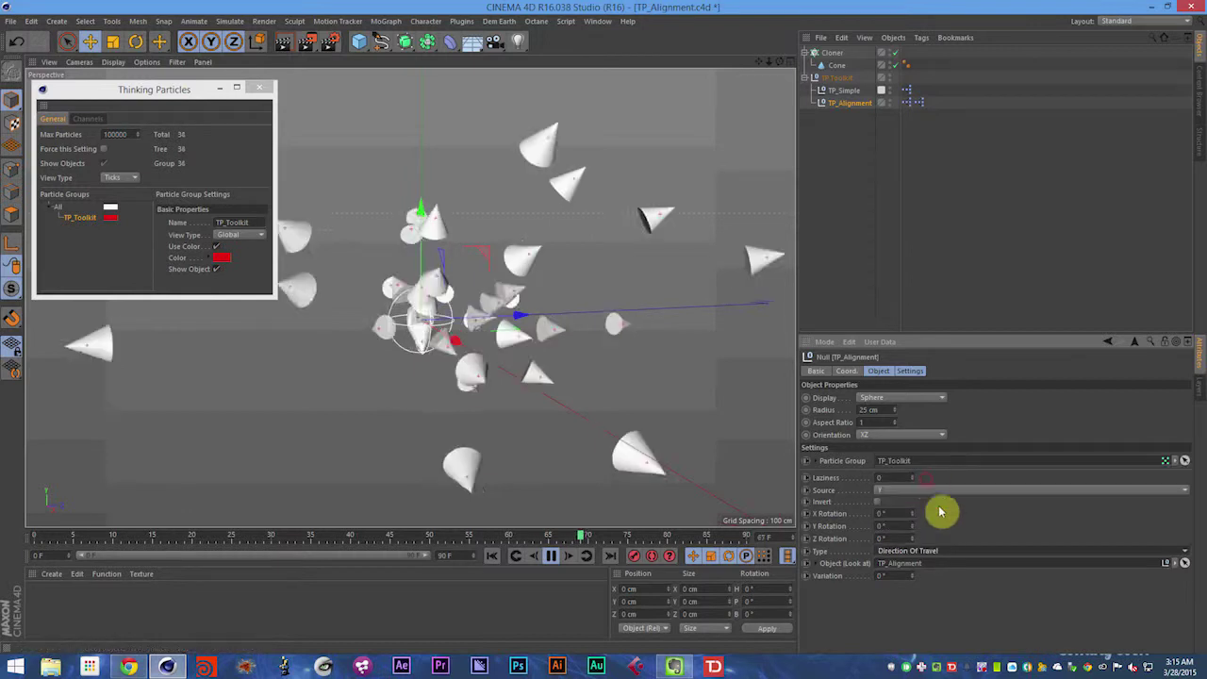
Step: Show only TP_Alignment's settings, assign the TP_Toolkit particle group to it, and resume playback
{"action": "left_click", "coordinate": [910, 371]}
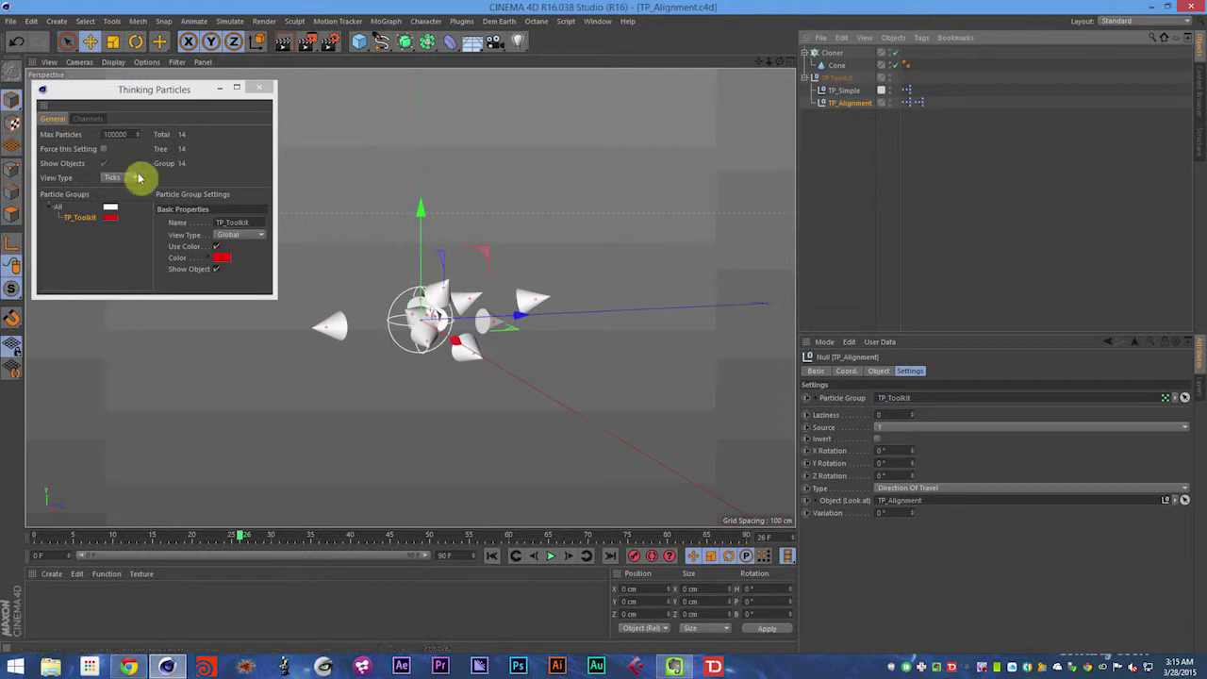
{"action": "left_click_drag", "start_coordinate": [65, 220], "coordinate": [951, 405]}
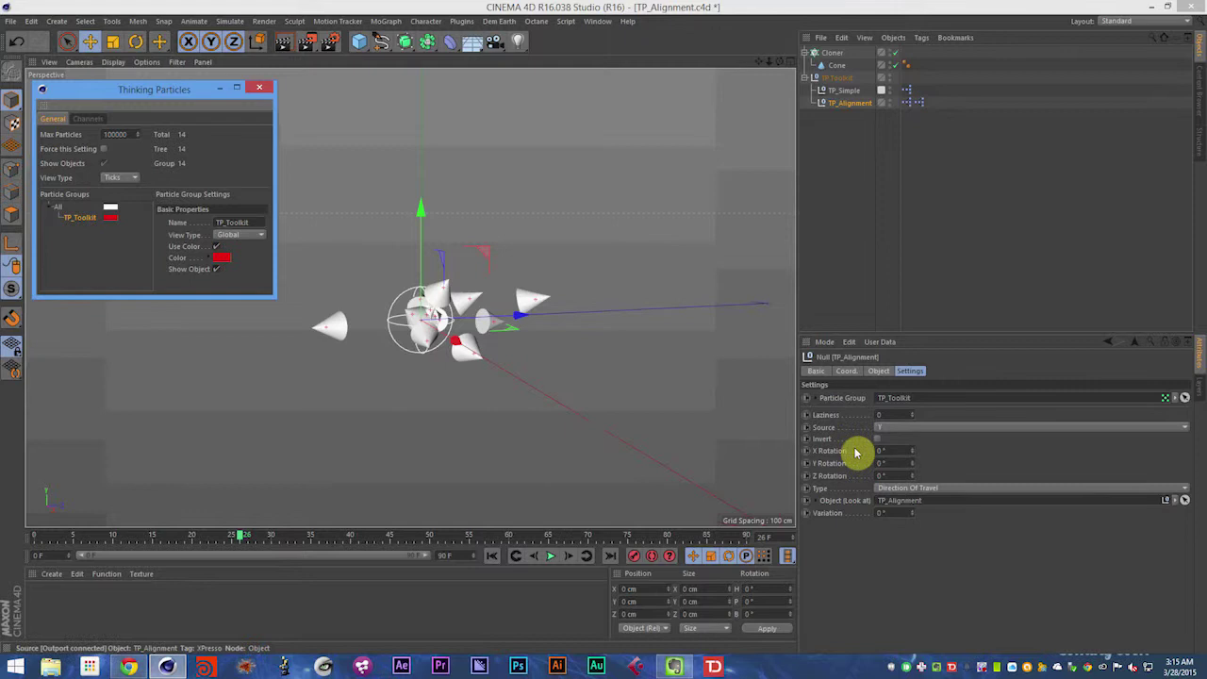
{"action": "key", "text": "F8"}
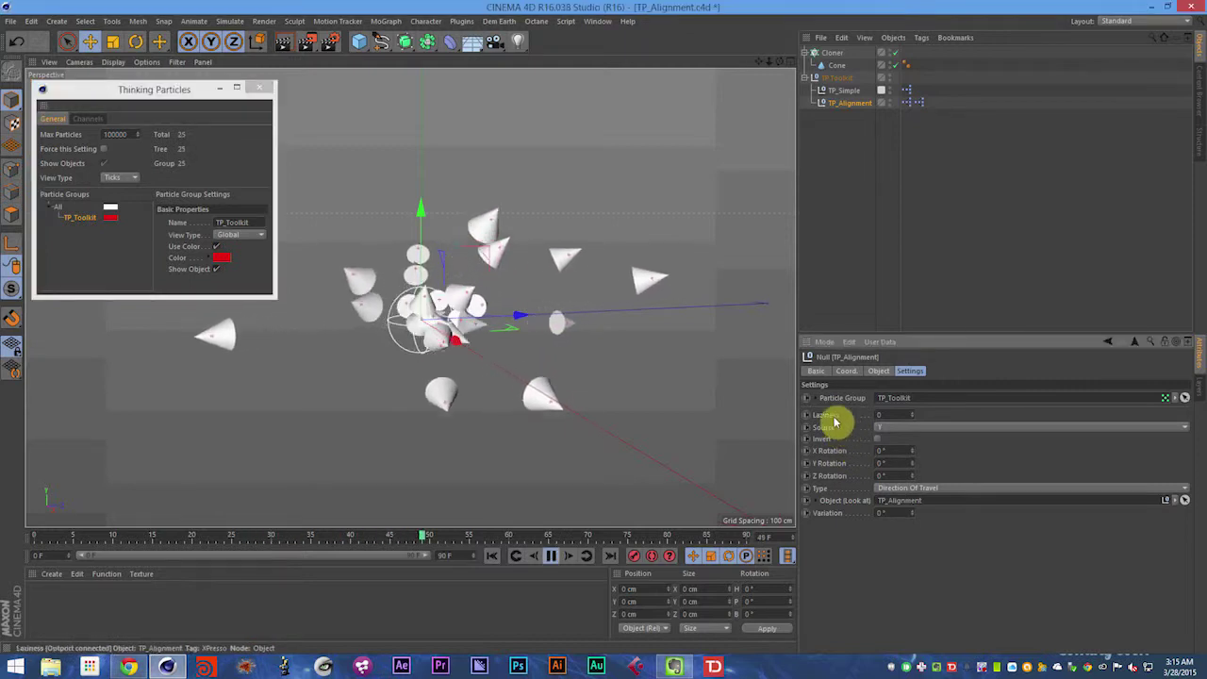
Step: Try the Random, World X and World Z alignment types, testing Invert and turning it off again
{"action": "left_click", "coordinate": [891, 490]}
{"action": "left_click", "coordinate": [898, 512]}
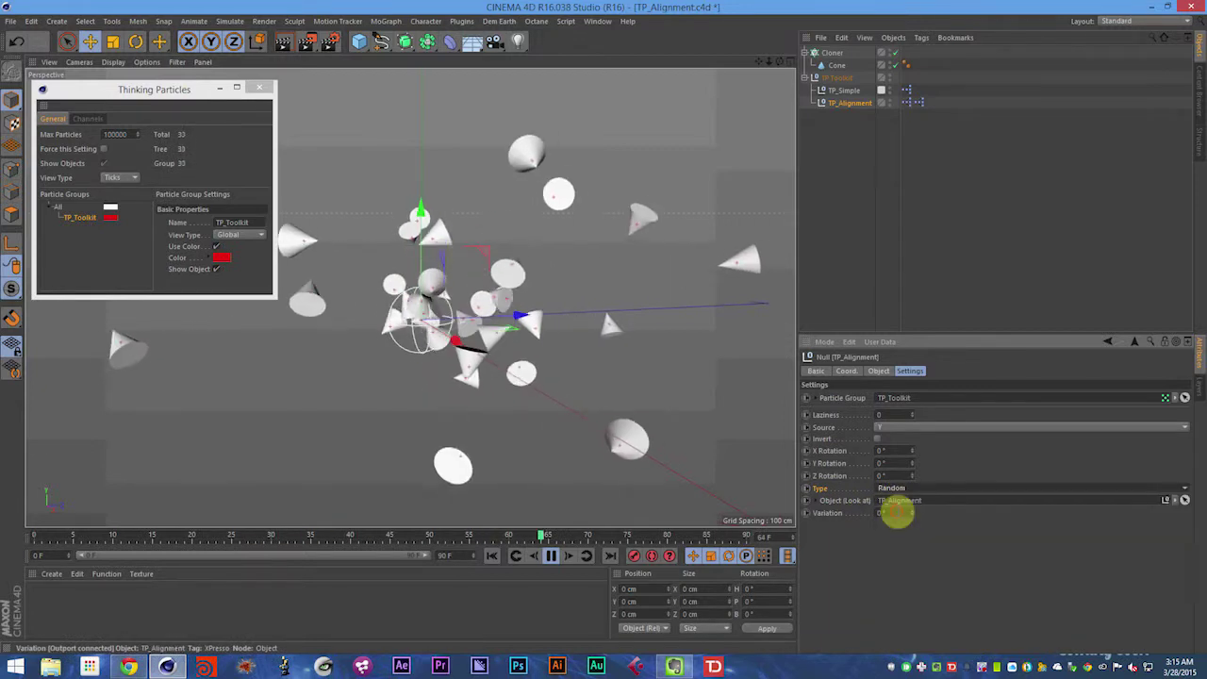
{"action": "scroll", "coordinate": [907, 491], "scroll_direction": "up", "scroll_amount": 1}
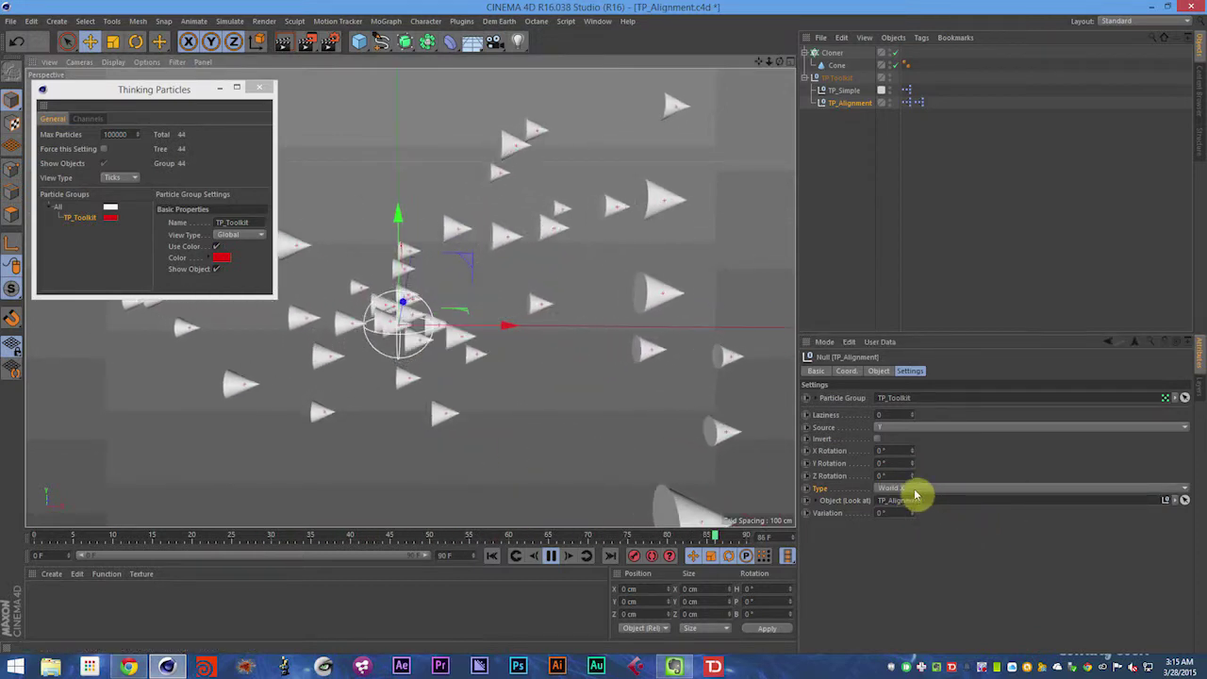
{"action": "scroll", "coordinate": [915, 494], "scroll_direction": "down", "scroll_amount": 1}
{"action": "scroll", "coordinate": [914, 493], "scroll_direction": "down", "scroll_amount": 1}
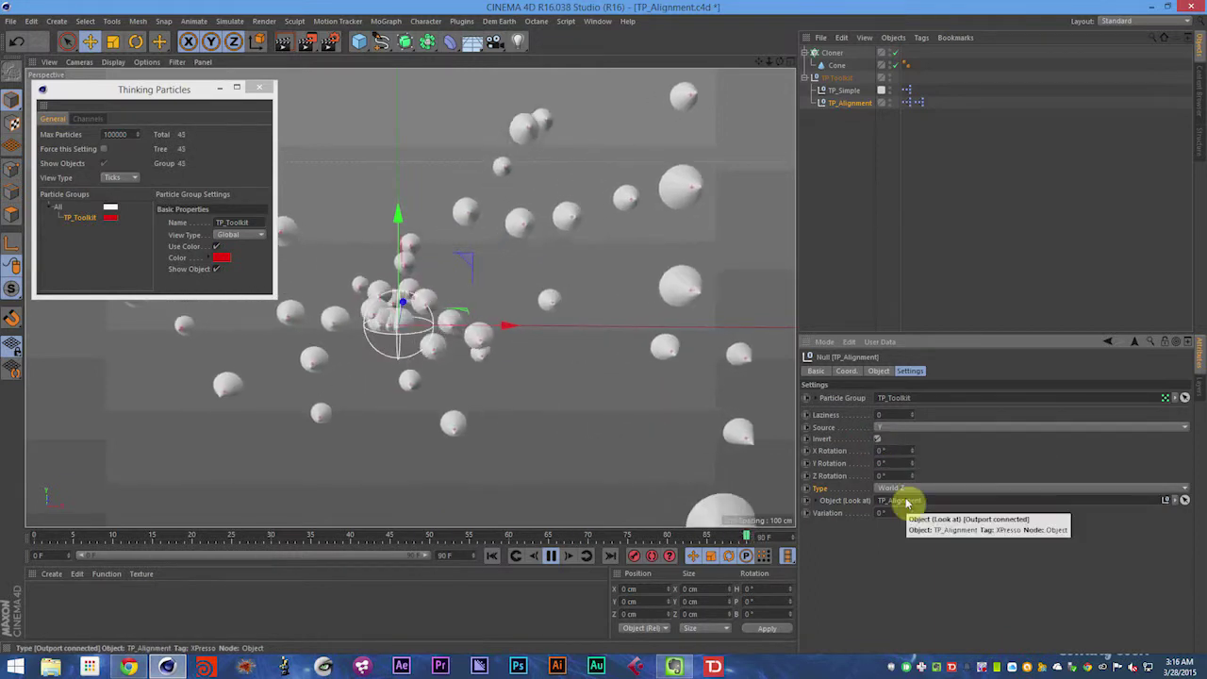
{"action": "left_click", "coordinate": [878, 439]}
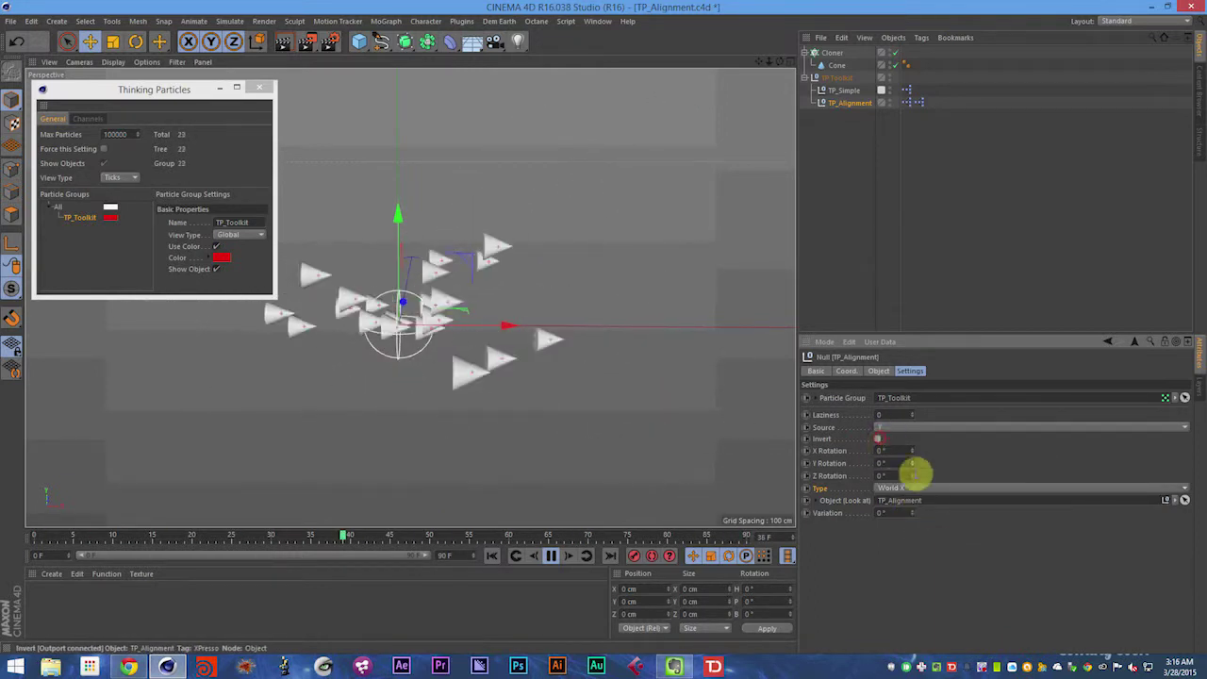
Step: Set the alignment type to User Direction with rotations of about 12° in X, 23° in Y and 52° in Z
{"action": "scroll", "coordinate": [911, 494], "scroll_direction": "down", "scroll_amount": 3}
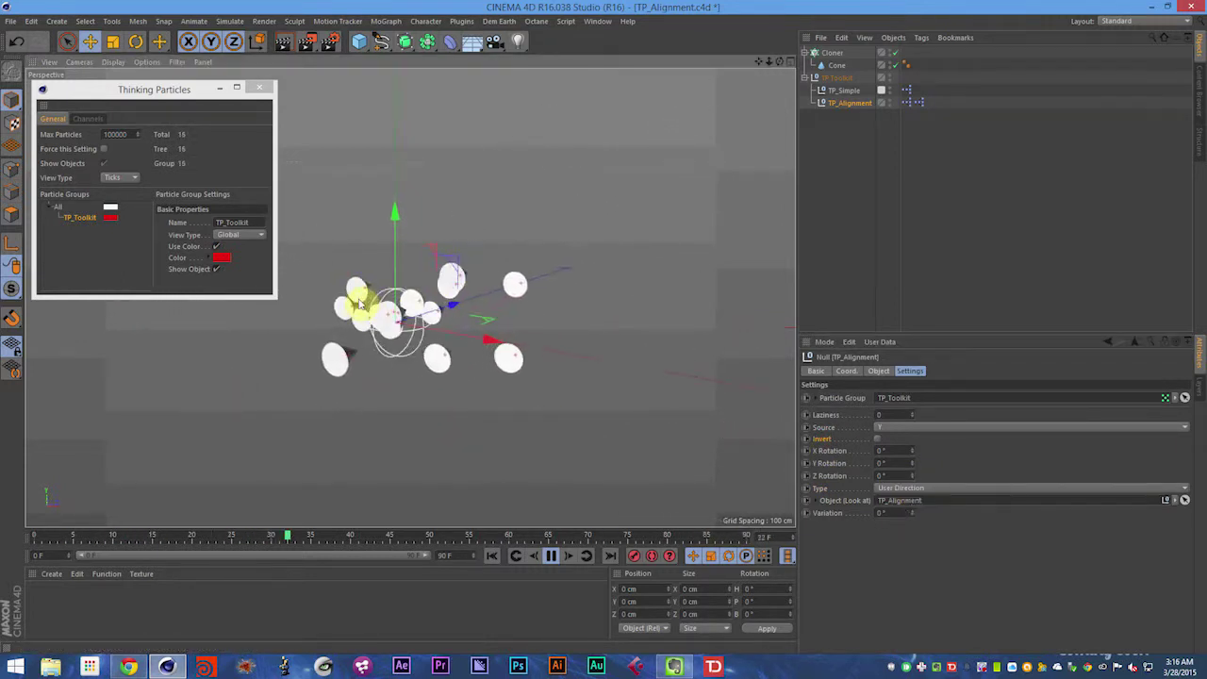
{"action": "mouse_move", "coordinate": [912, 463]}
{"action": "left_mouse_down"}
{"action": "mouse_move", "coordinate": [912, 435]}
{"action": "mouse_move", "coordinate": [914, 482]}
{"action": "left_mouse_up"}
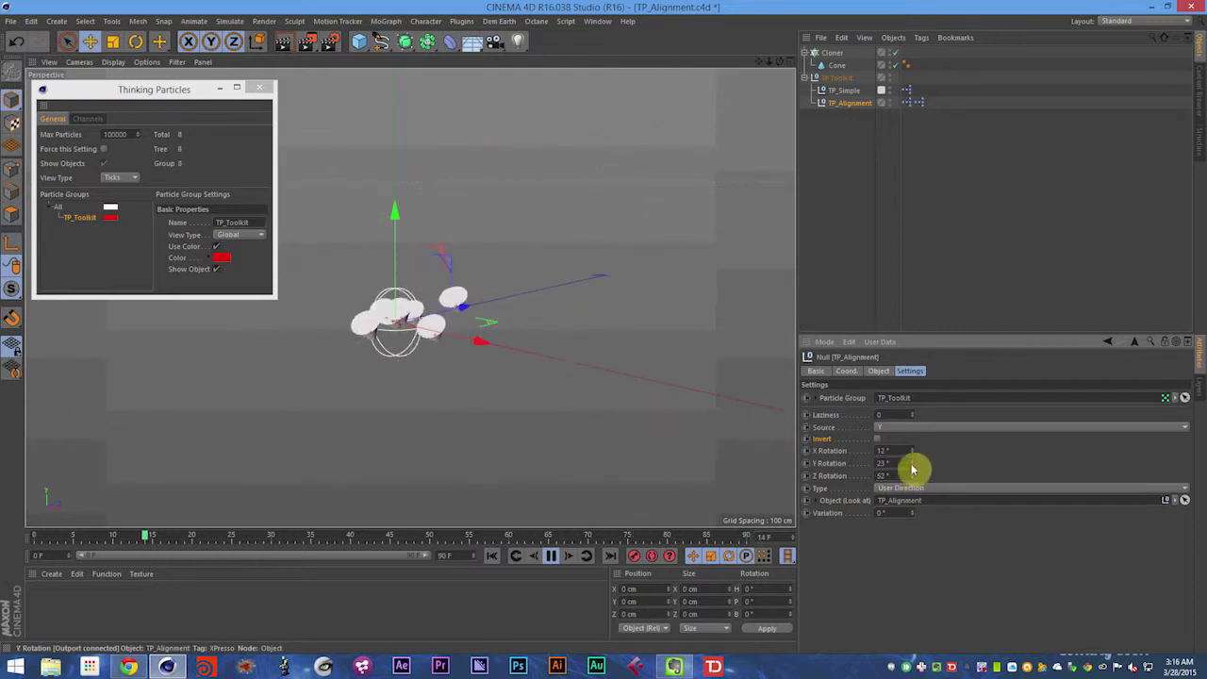
Step: Reset the X, Y and Z Rotation values to 0° and select the three rotation parameters
{"action": "double_click", "coordinate": [895, 452]}
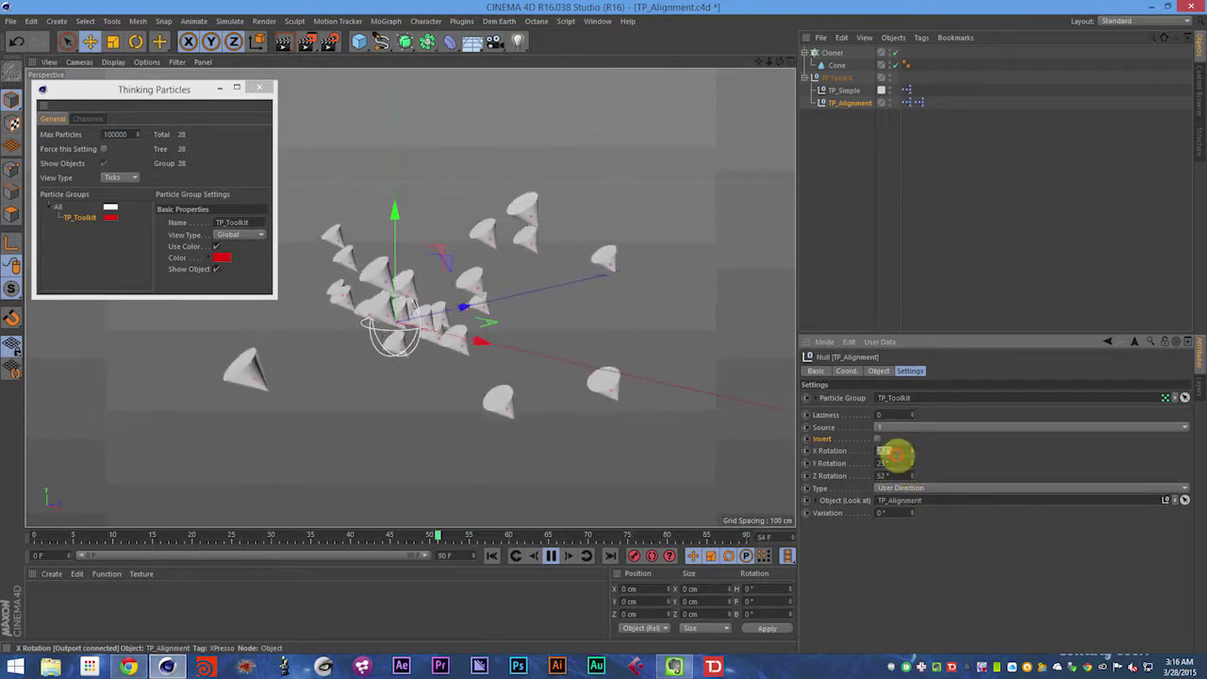
{"action": "type", "text": "0"}
{"action": "key", "text": "Tab"}
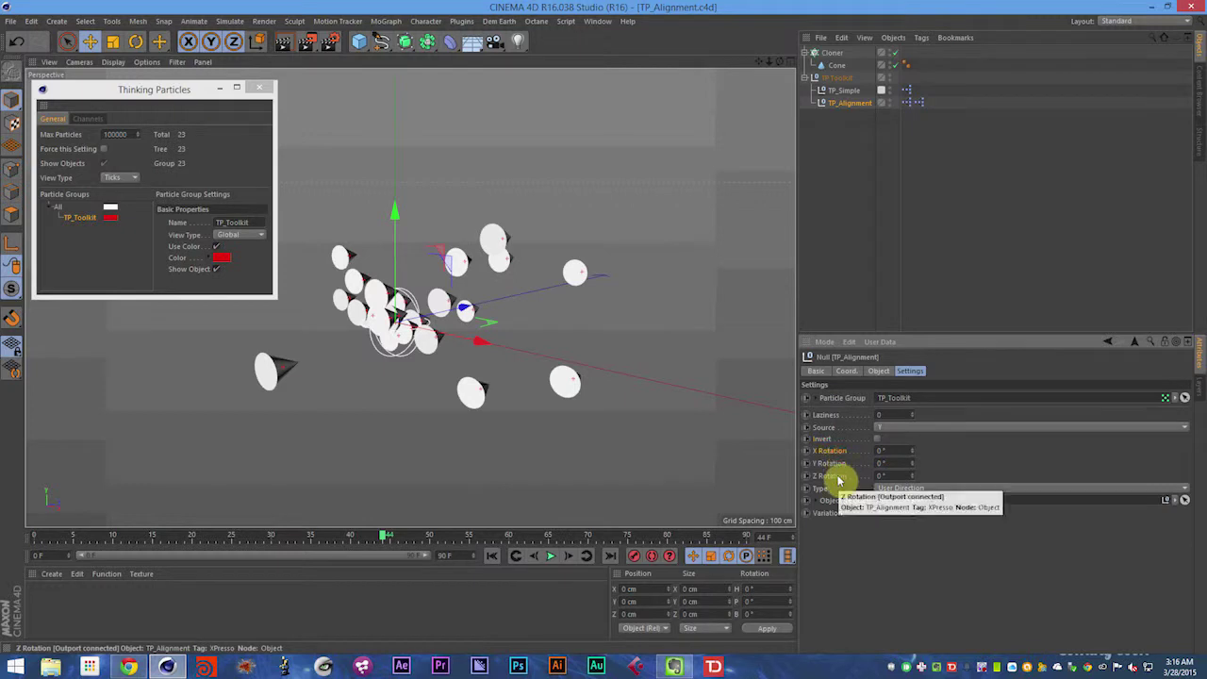
{"action": "left_click_drag", "start_coordinate": [829, 451], "coordinate": [847, 487]}
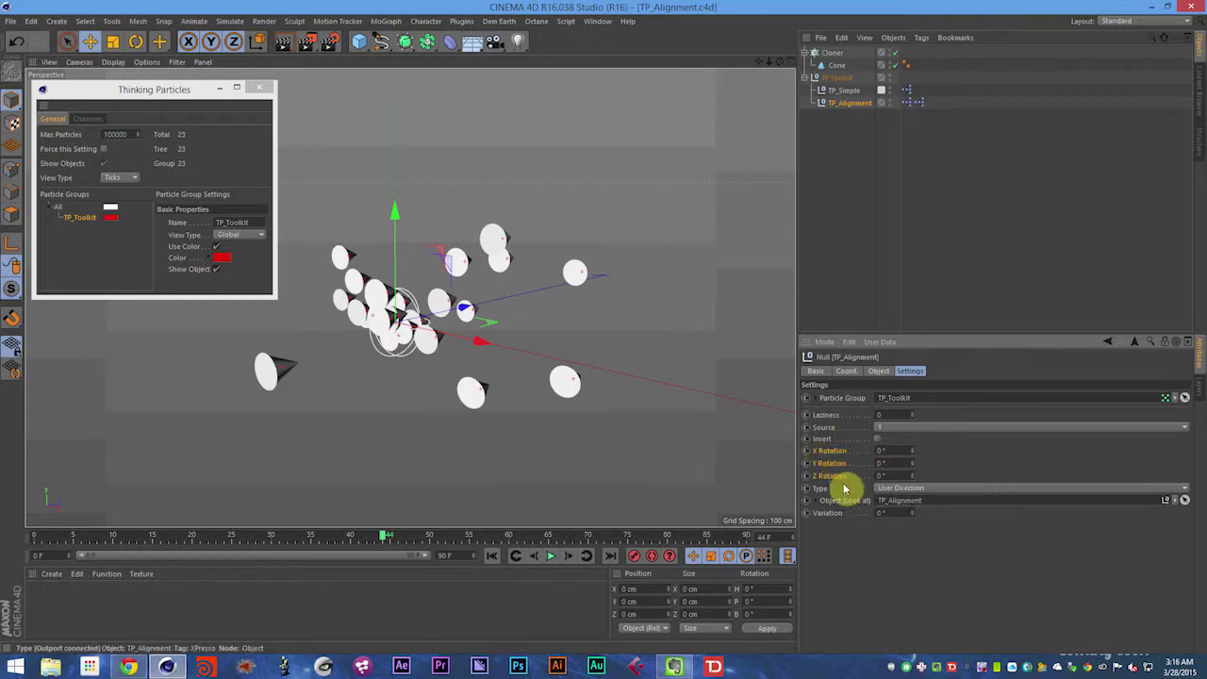
Step: Try the Look At Object alignment type with a 30° variation and switch the type to Random
{"action": "left_click", "coordinate": [890, 488]}
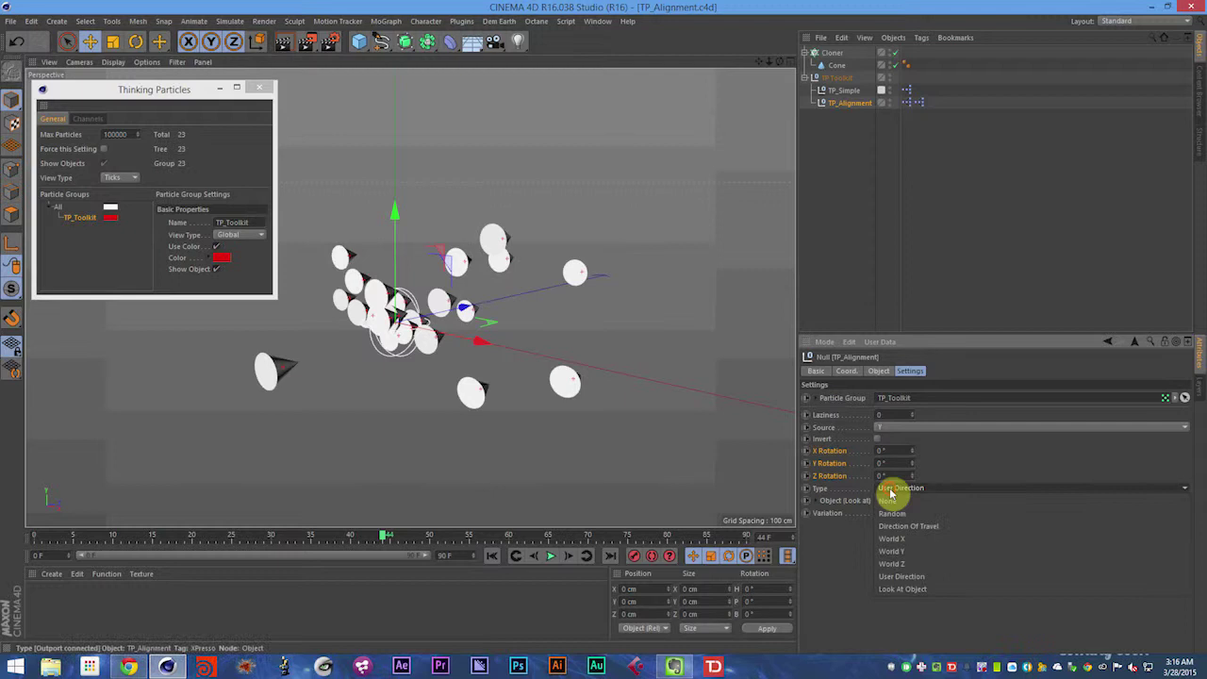
{"action": "left_click", "coordinate": [922, 590]}
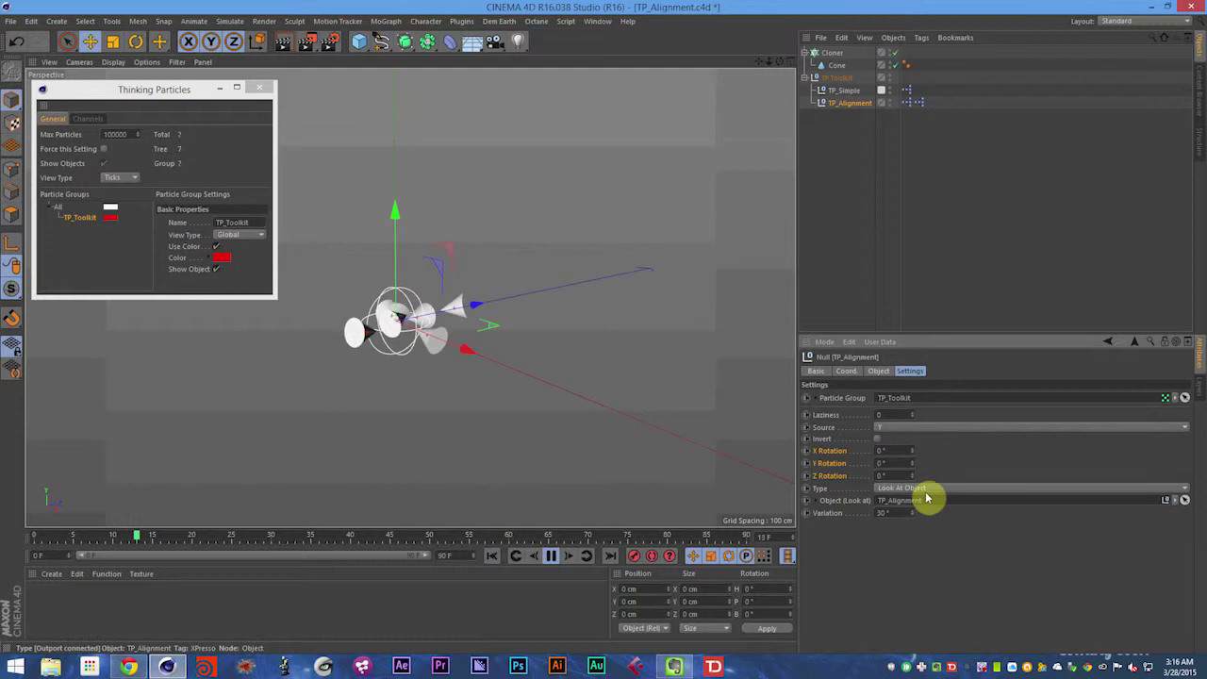
{"action": "left_click", "coordinate": [925, 488]}
{"action": "left_click", "coordinate": [924, 515]}
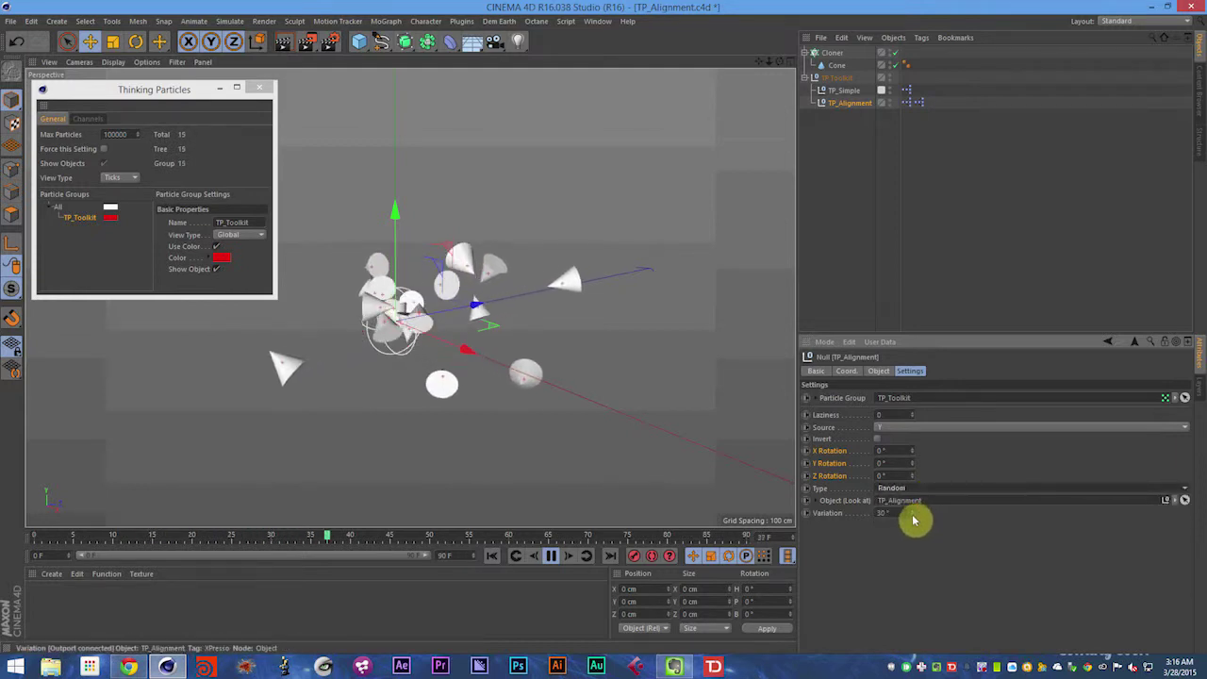
Step: Raise the Variation to about 104° and set the alignment type to World Y
{"action": "mouse_move", "coordinate": [912, 512]}
{"action": "left_mouse_down"}
{"action": "mouse_move", "coordinate": [927, 339]}
{"action": "mouse_move", "coordinate": [921, 529]}
{"action": "mouse_move", "coordinate": [915, 492]}
{"action": "left_mouse_up"}
{"action": "left_click", "coordinate": [914, 492]}
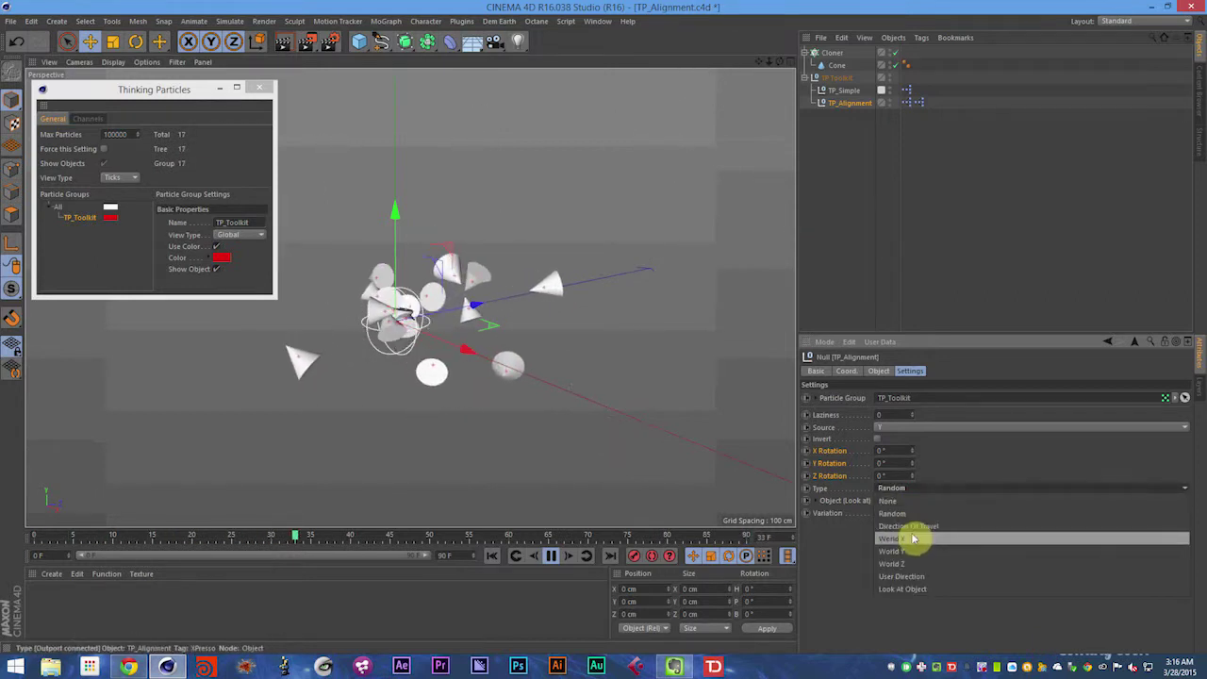
{"action": "left_click", "coordinate": [914, 559]}
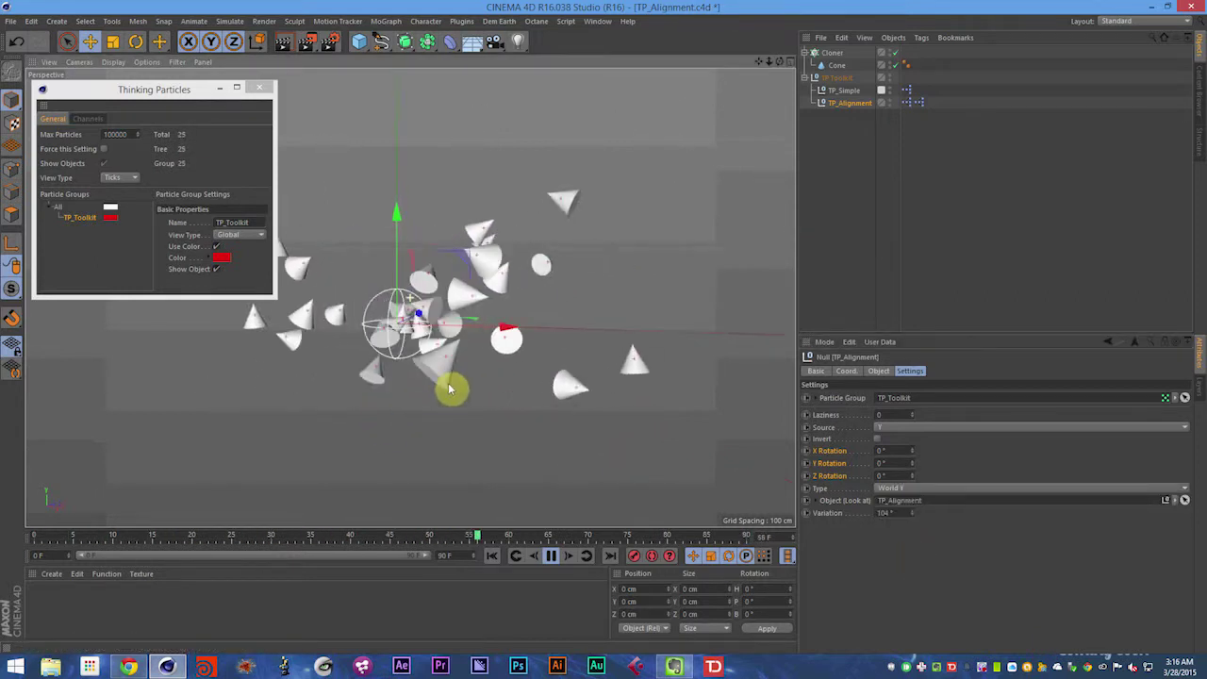
Step: Reset the Variation to 0° and set the alignment type to Direction Of Travel
{"action": "double_click", "coordinate": [903, 512]}
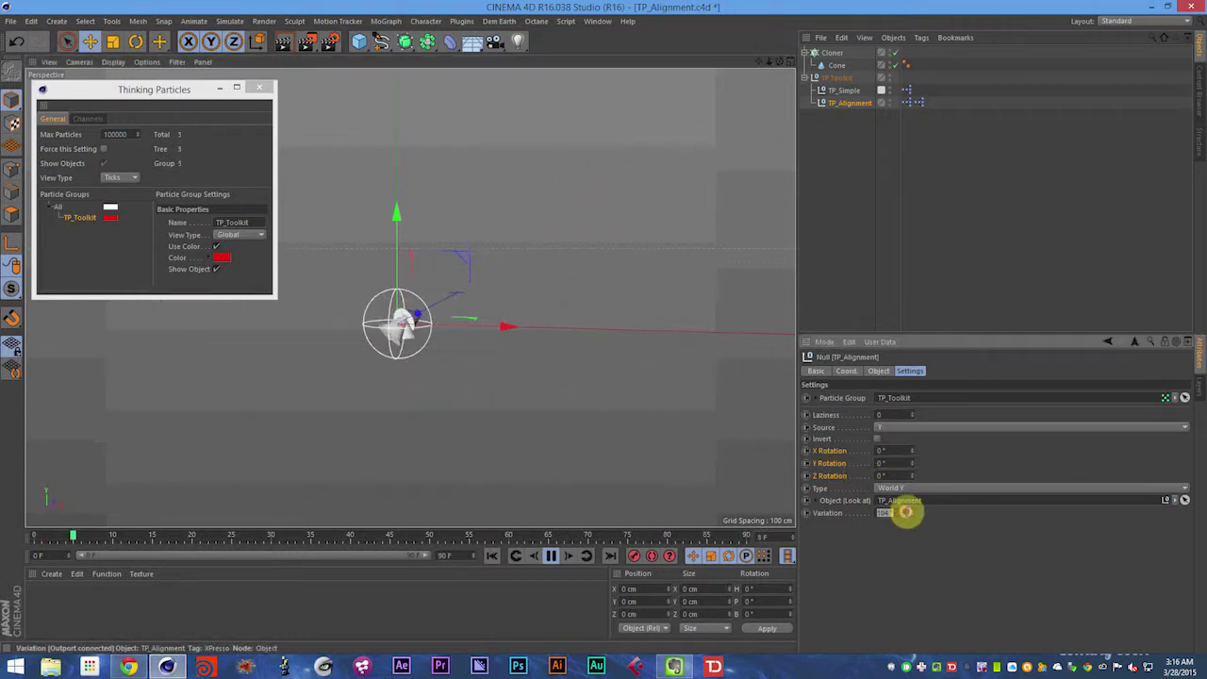
{"action": "type", "text": "0"}
{"action": "left_click", "coordinate": [911, 479]}
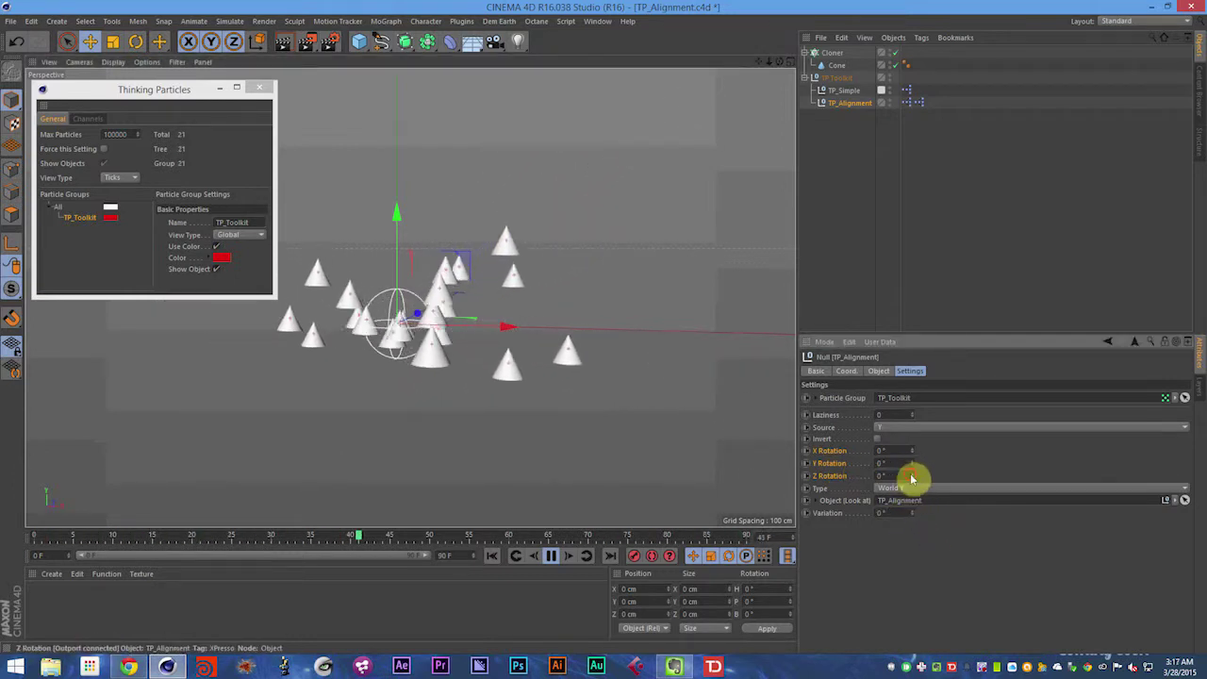
{"action": "left_click", "coordinate": [912, 487]}
{"action": "left_click", "coordinate": [922, 526]}
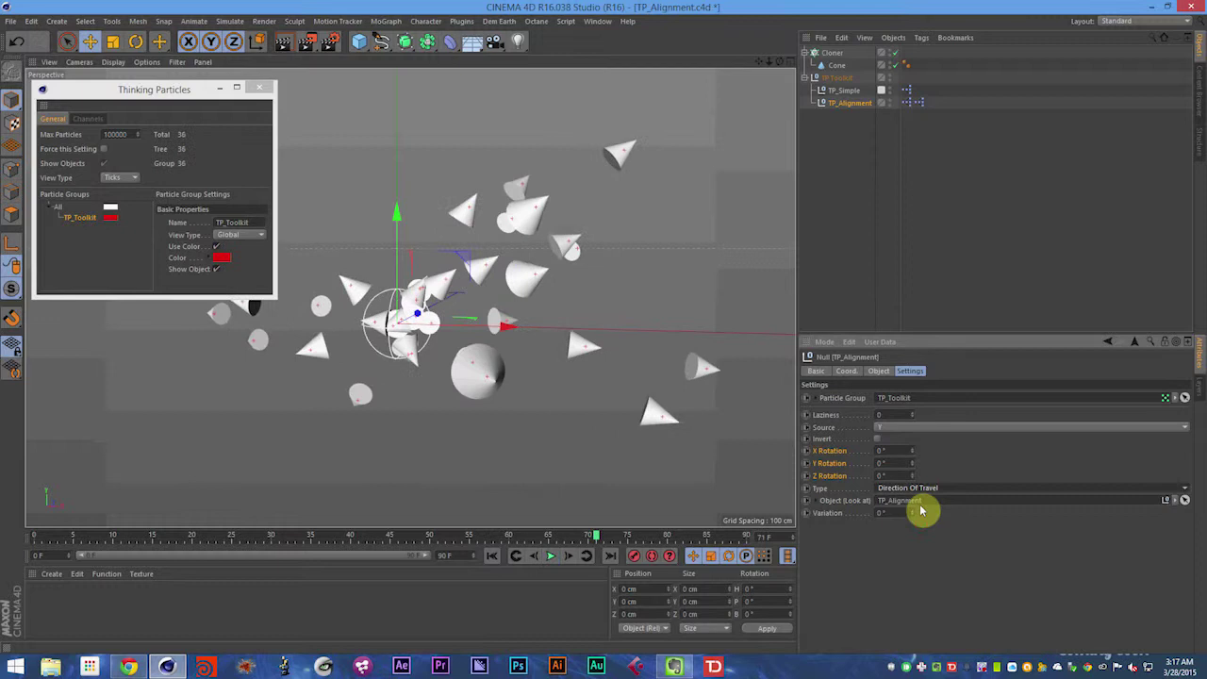
Step: Compare the Y and X source axes for the particle alignment, setting Source to X
{"action": "left_click", "coordinate": [908, 430]}
{"action": "left_click", "coordinate": [911, 453]}
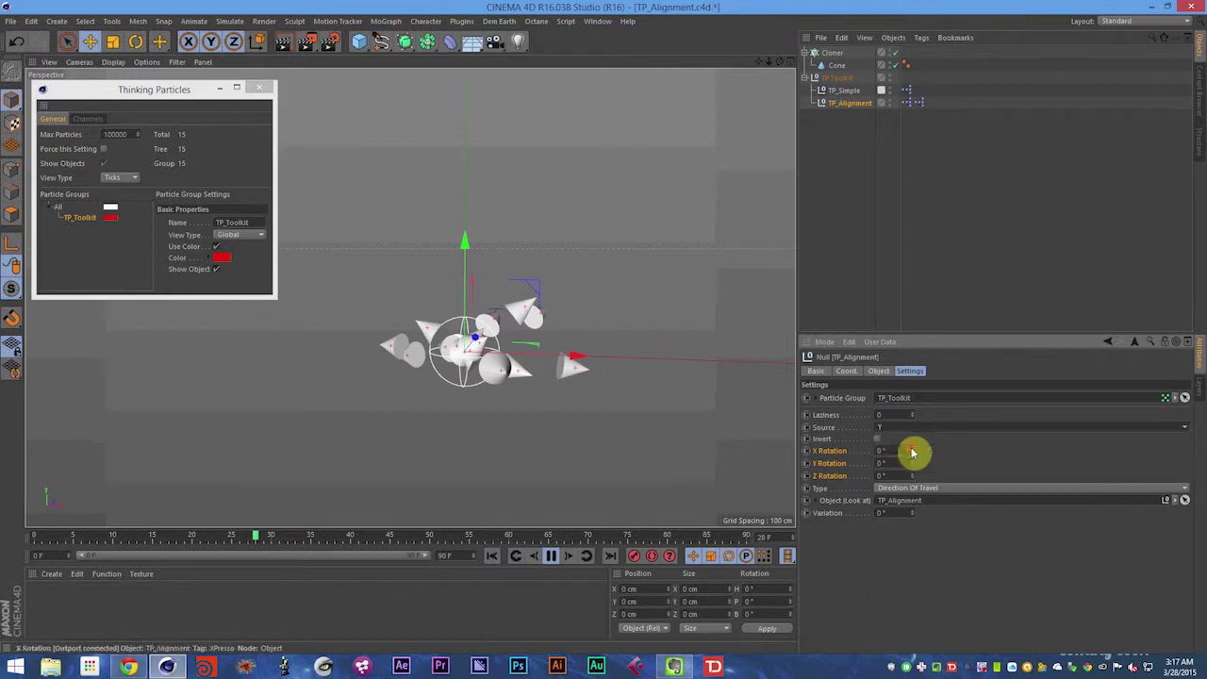
{"action": "left_click", "coordinate": [911, 430]}
{"action": "left_click", "coordinate": [911, 440]}
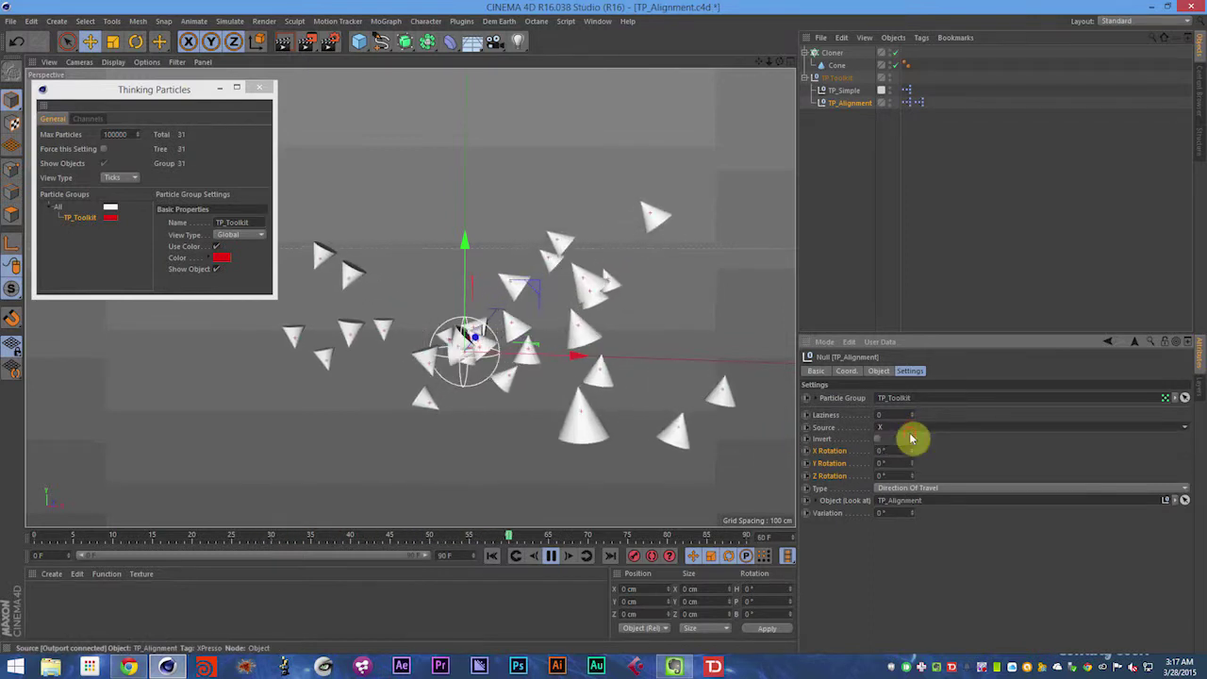
Step: Check the Cone's object properties, set the TP_Alignment Source to Y, save the scene and play the particle animation
{"action": "left_click", "coordinate": [837, 66]}
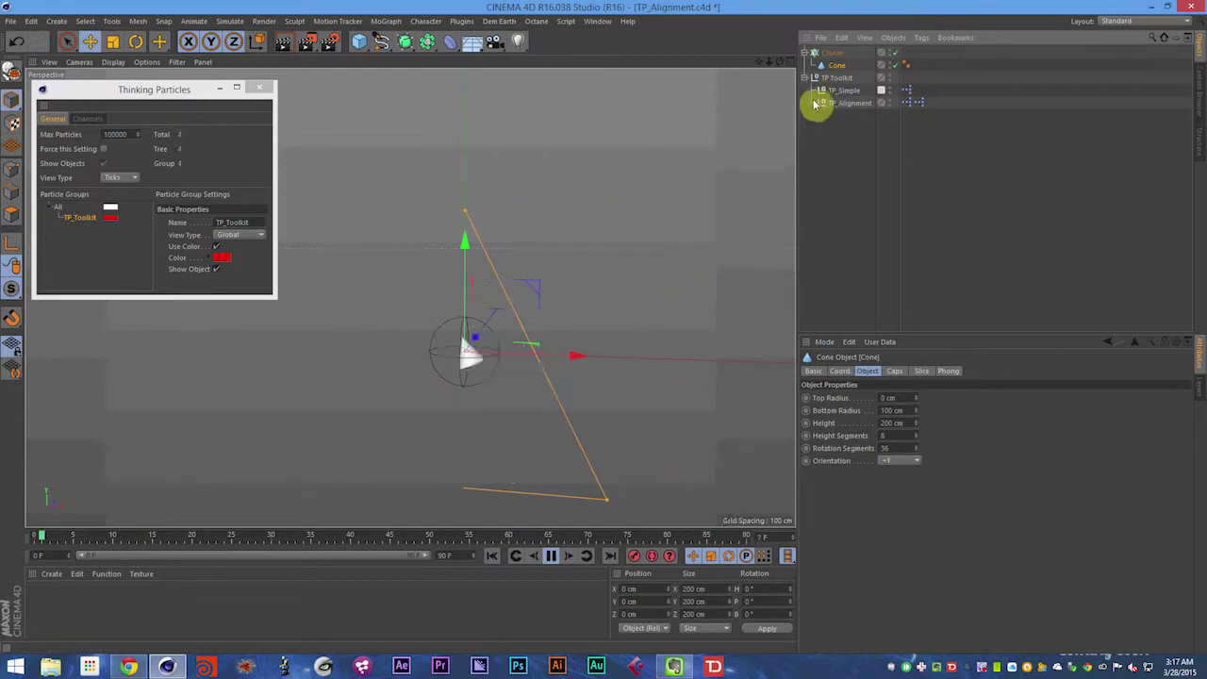
{"action": "left_click", "coordinate": [847, 102]}
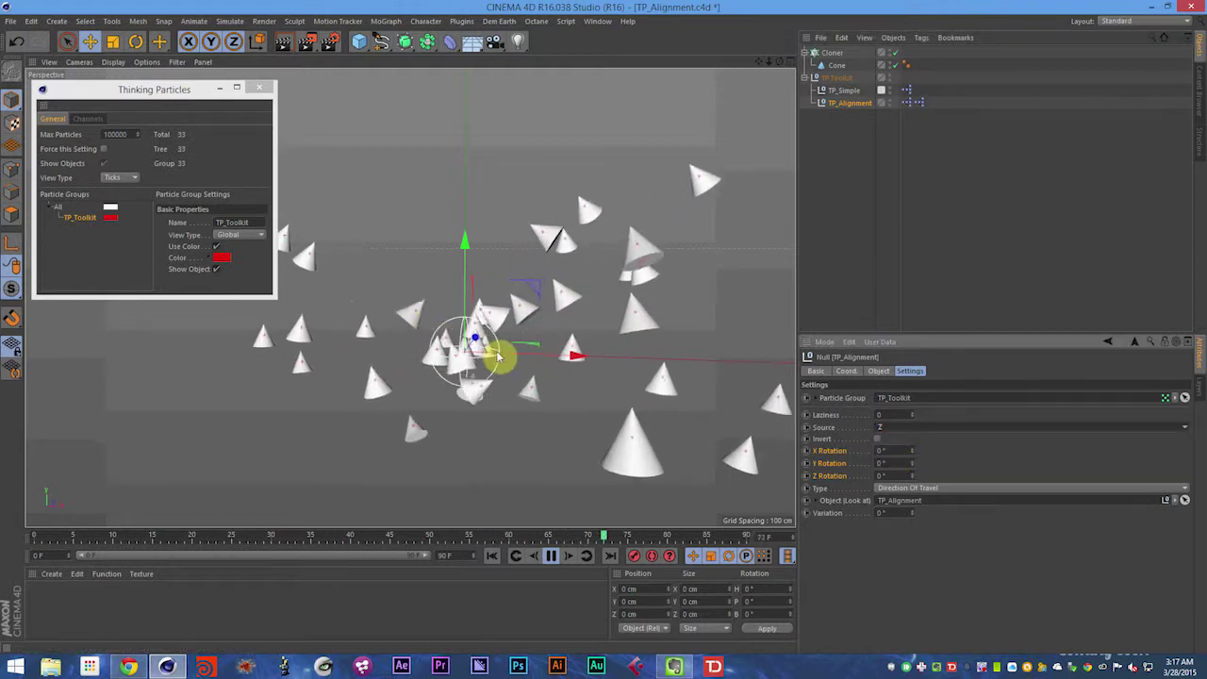
{"action": "left_click", "coordinate": [908, 428]}
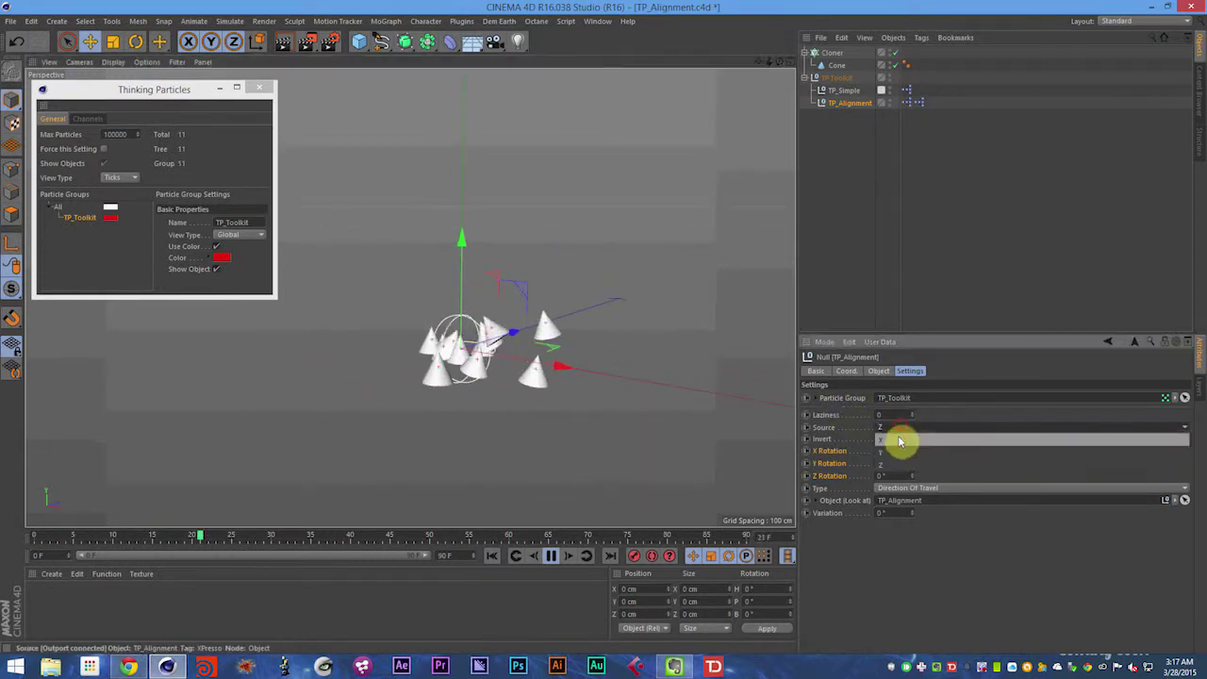
{"action": "left_click", "coordinate": [897, 457]}
{"action": "key", "text": "ctrl+s"}
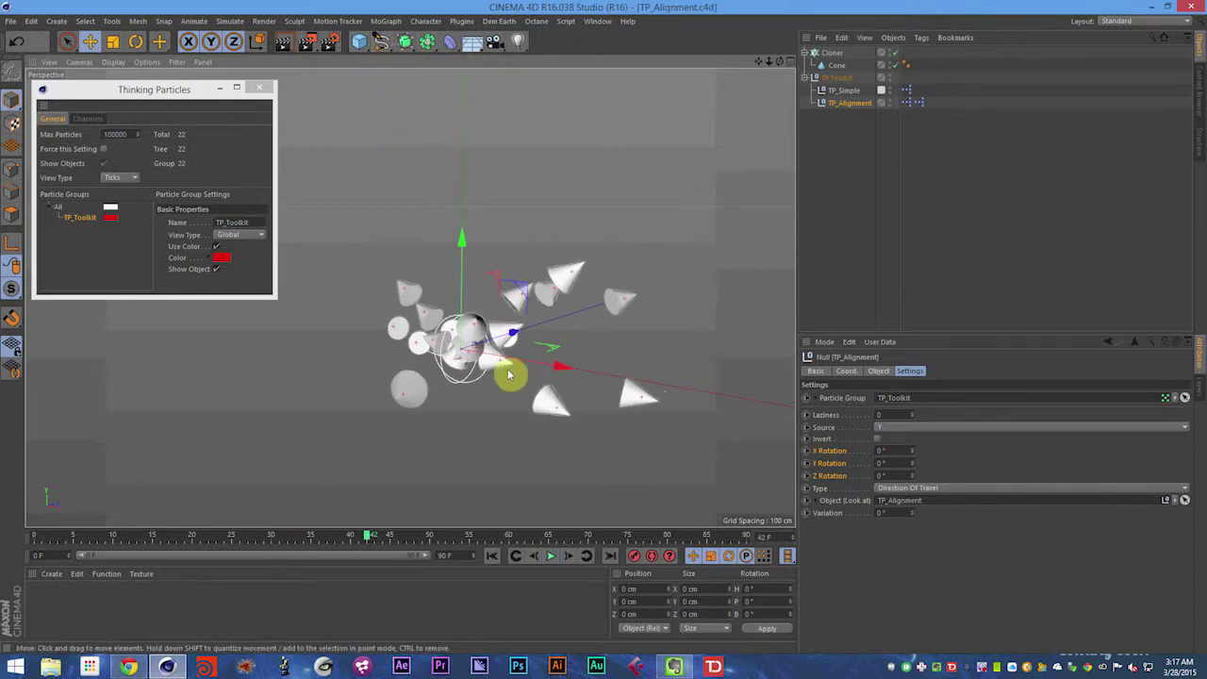
{"action": "left_click_drag", "start_coordinate": [509, 374], "coordinate": [529, 342], "text": "alt"}
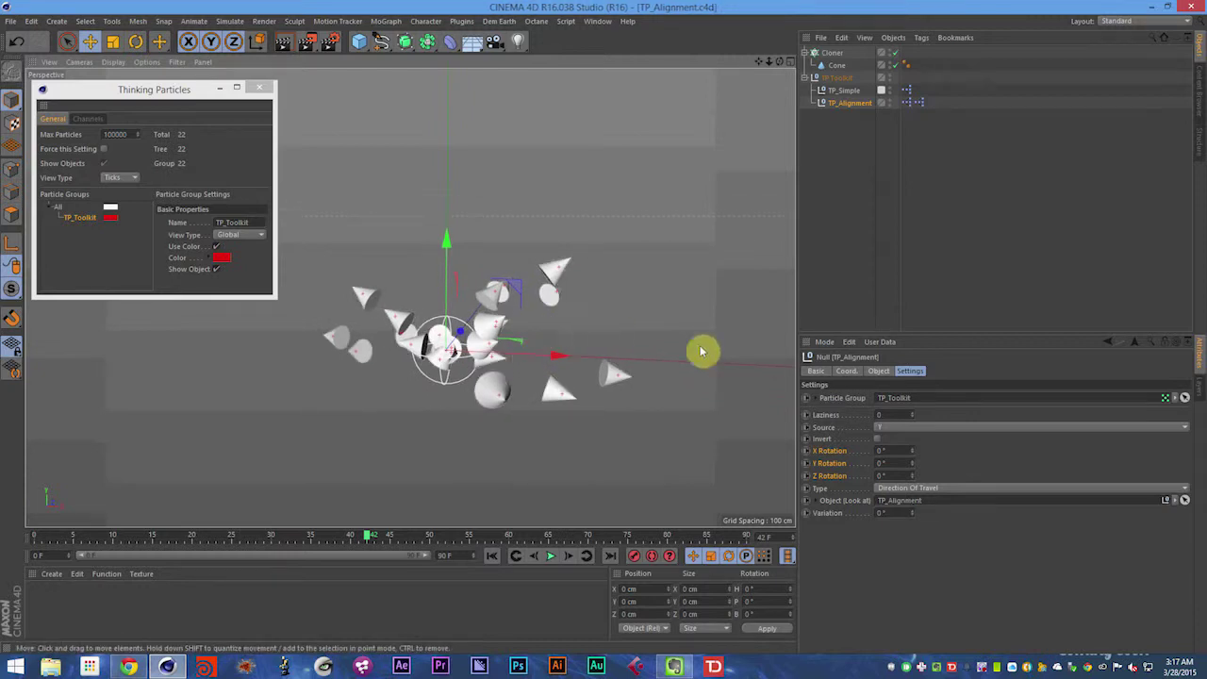
{"action": "key", "text": "F8"}
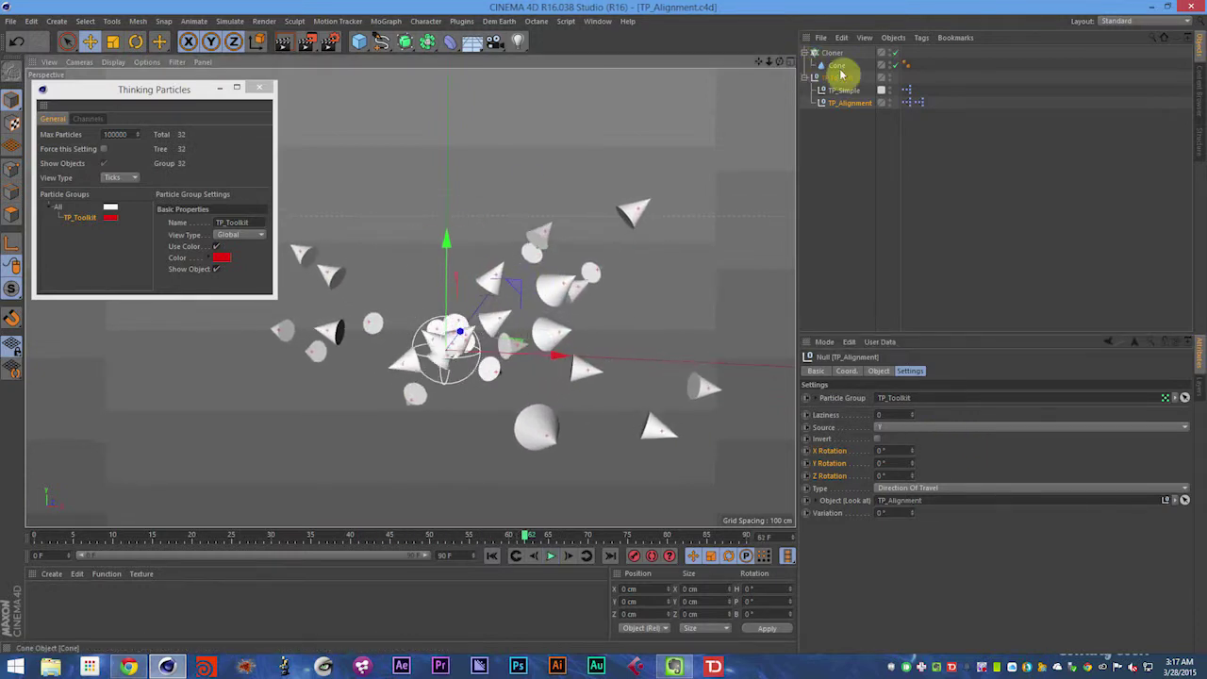
Step: Set the TP_Alignment Laziness to 2 and replay the particle animation from the first frame
{"action": "left_click", "coordinate": [891, 416]}
{"action": "left_click", "coordinate": [938, 452]}
{"action": "left_click", "coordinate": [894, 411]}
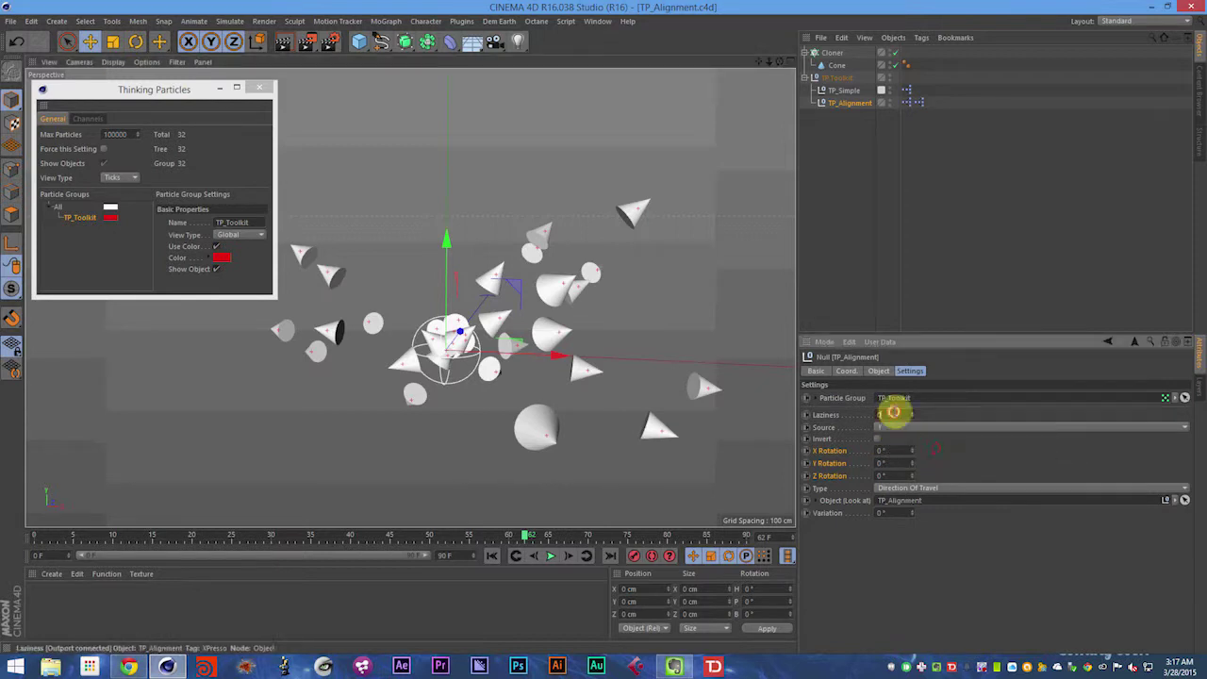
{"action": "type", "text": "2"}
{"action": "left_click", "coordinate": [940, 436]}
{"action": "key", "text": "shift+f"}
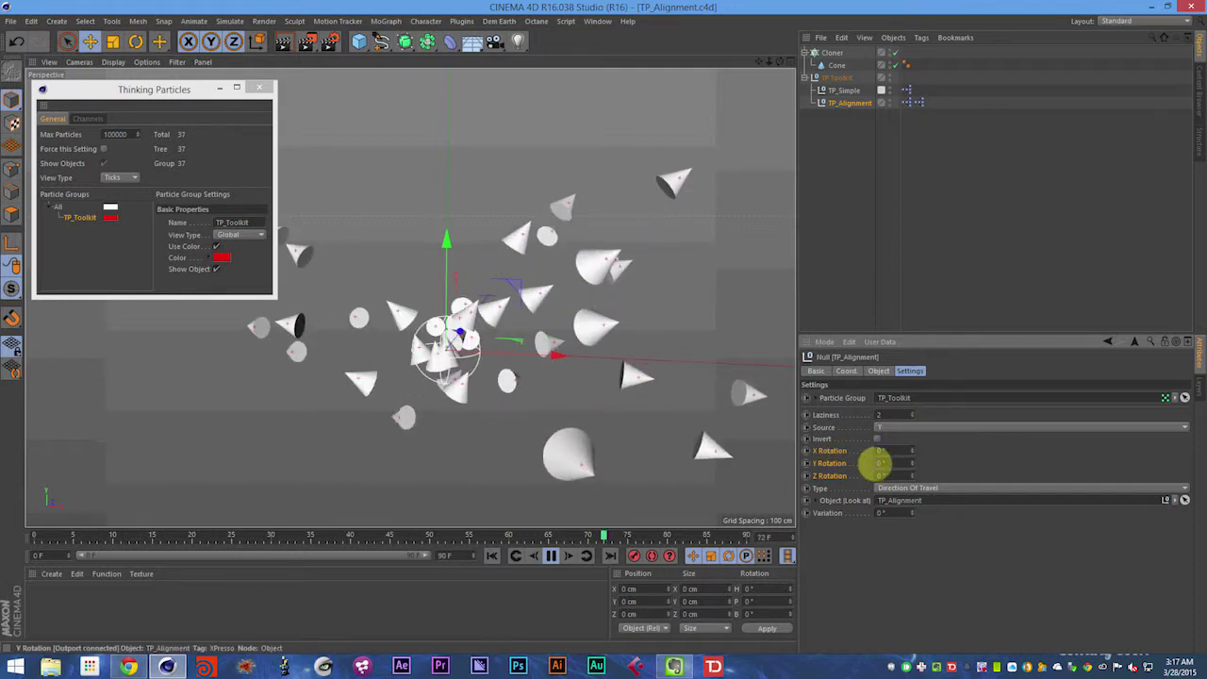
{"action": "key", "text": "F8"}
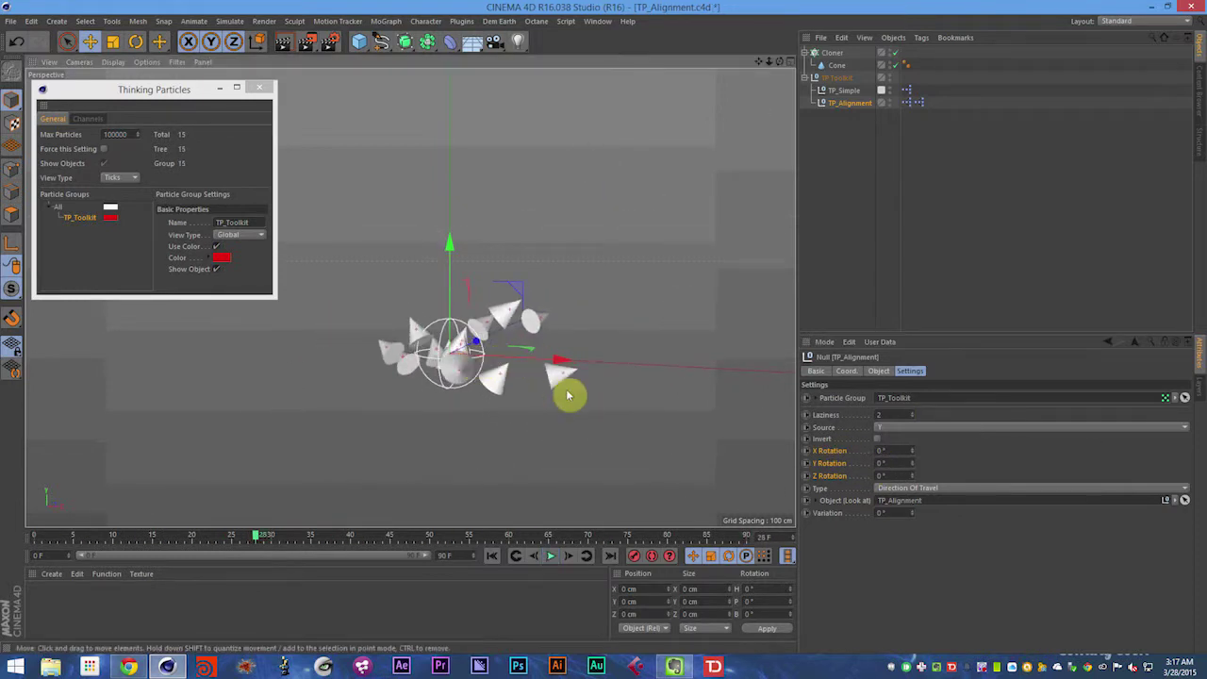
Step: Compare Laziness values of 1 and 5 on the particle alignment while playing the animation
{"action": "left_click", "coordinate": [911, 417]}
{"action": "key", "text": "shift+f"}
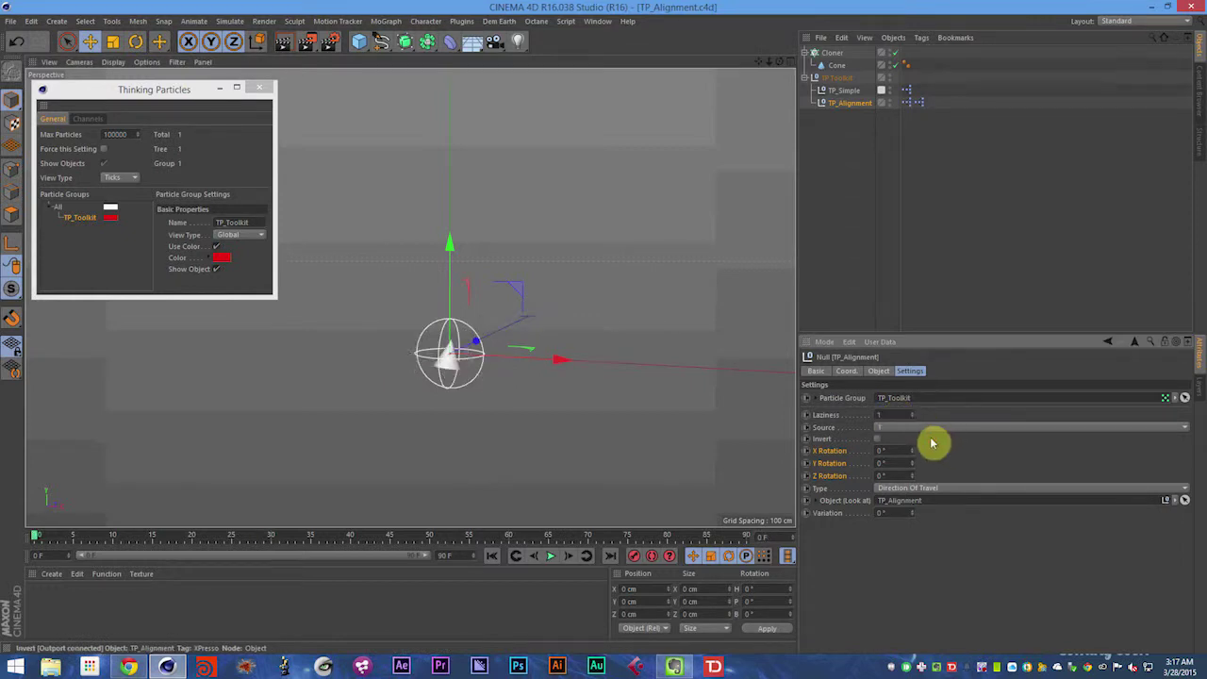
{"action": "key", "text": "F8"}
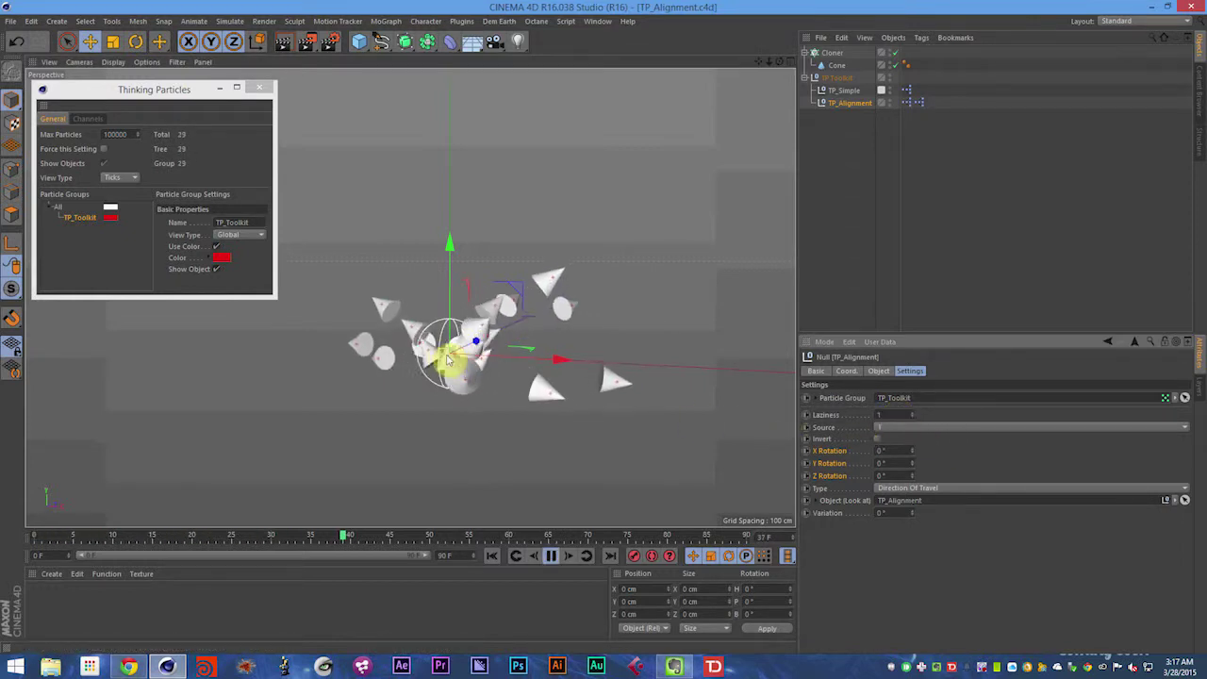
{"action": "double_click", "coordinate": [886, 415]}
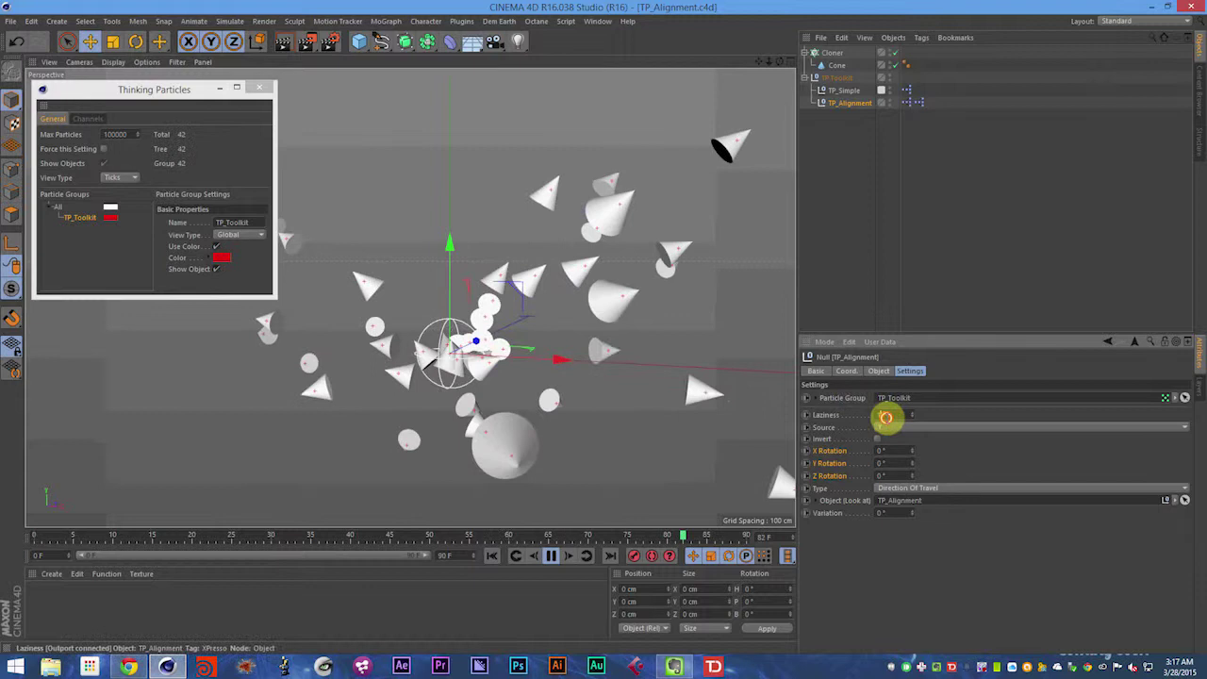
{"action": "type", "text": "5"}
{"action": "key", "text": "Return"}
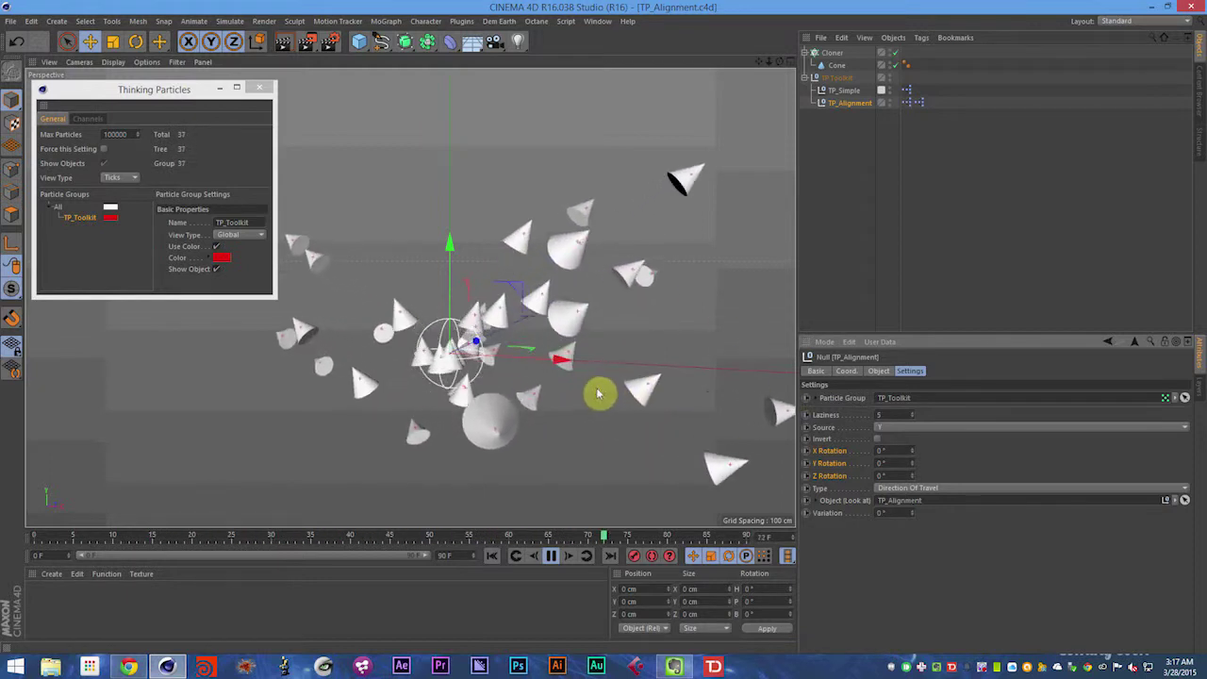
{"action": "key", "text": "F8"}
Step: Try a Laziness of 0.1 on the particle alignment during playback, and reset it to 0
{"action": "left_click", "coordinate": [891, 416]}
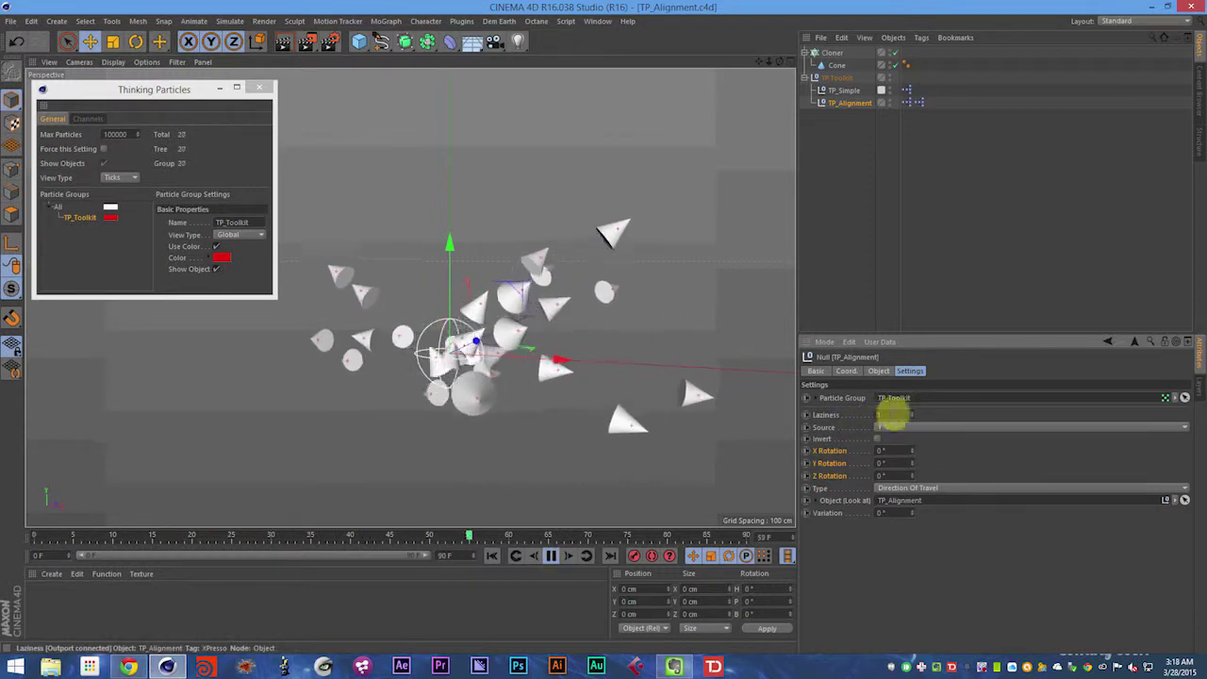
{"action": "double_click", "coordinate": [895, 414]}
{"action": "type", "text": ".1"}
{"action": "key", "text": "Return"}
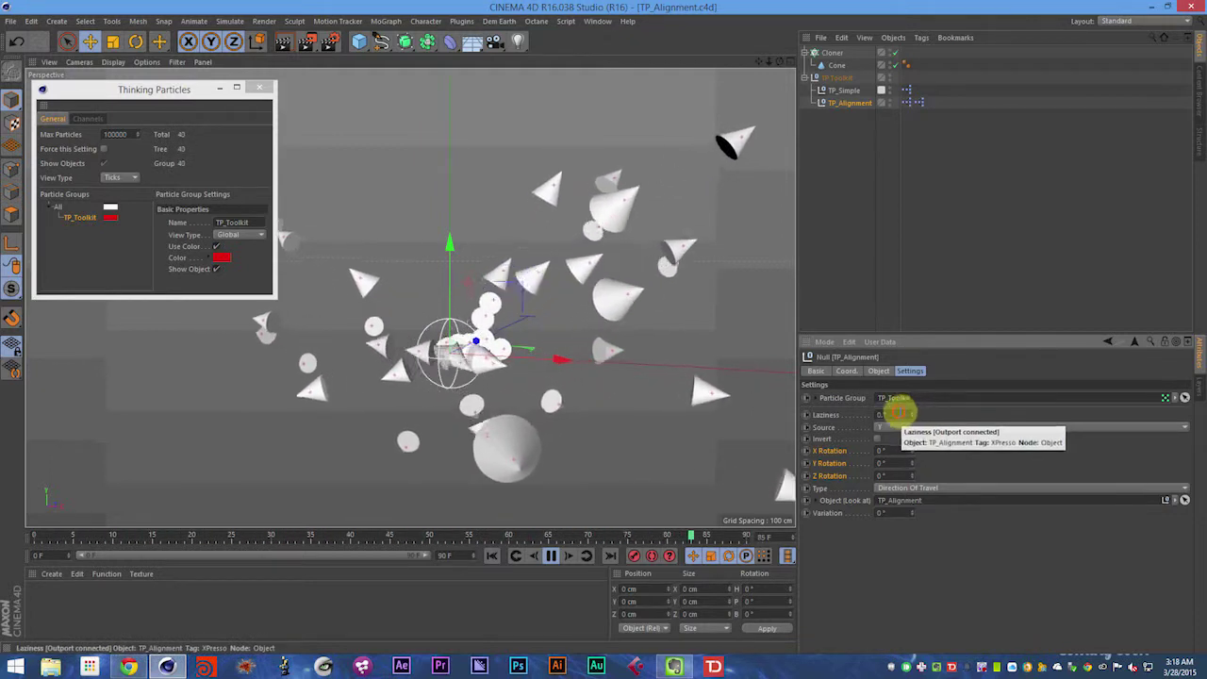
{"action": "left_click", "coordinate": [898, 413]}
{"action": "left_click_drag", "start_coordinate": [901, 414], "coordinate": [872, 414]}
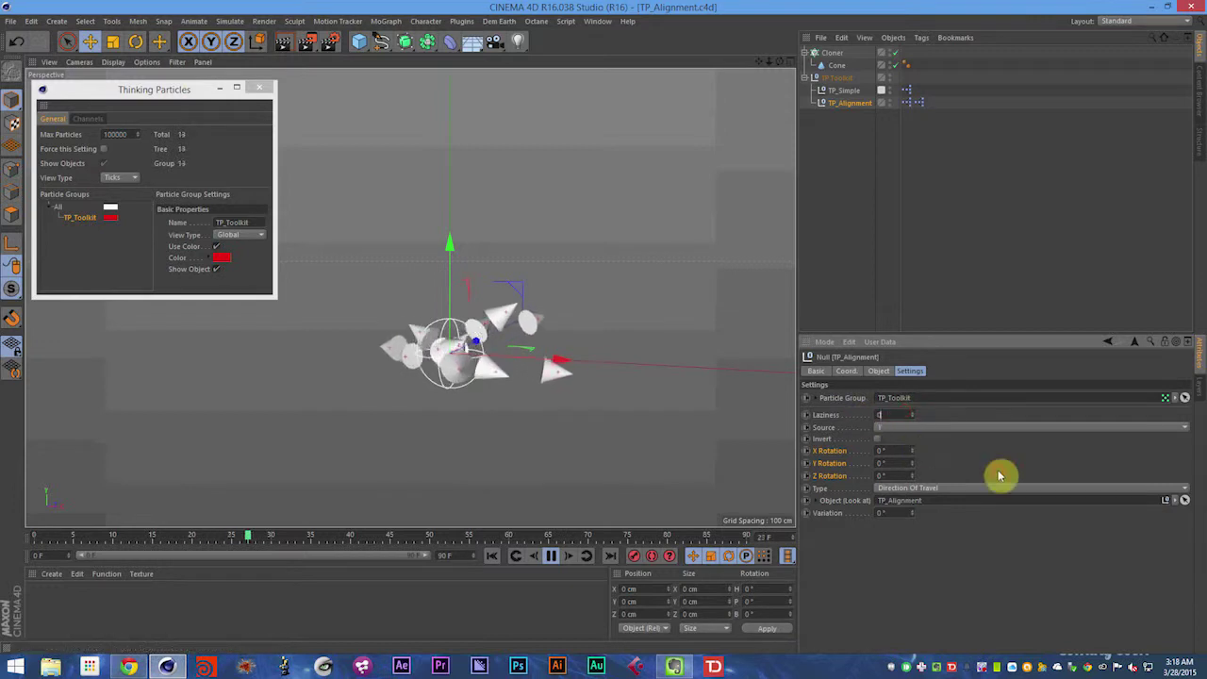
{"action": "type", "text": "0"}
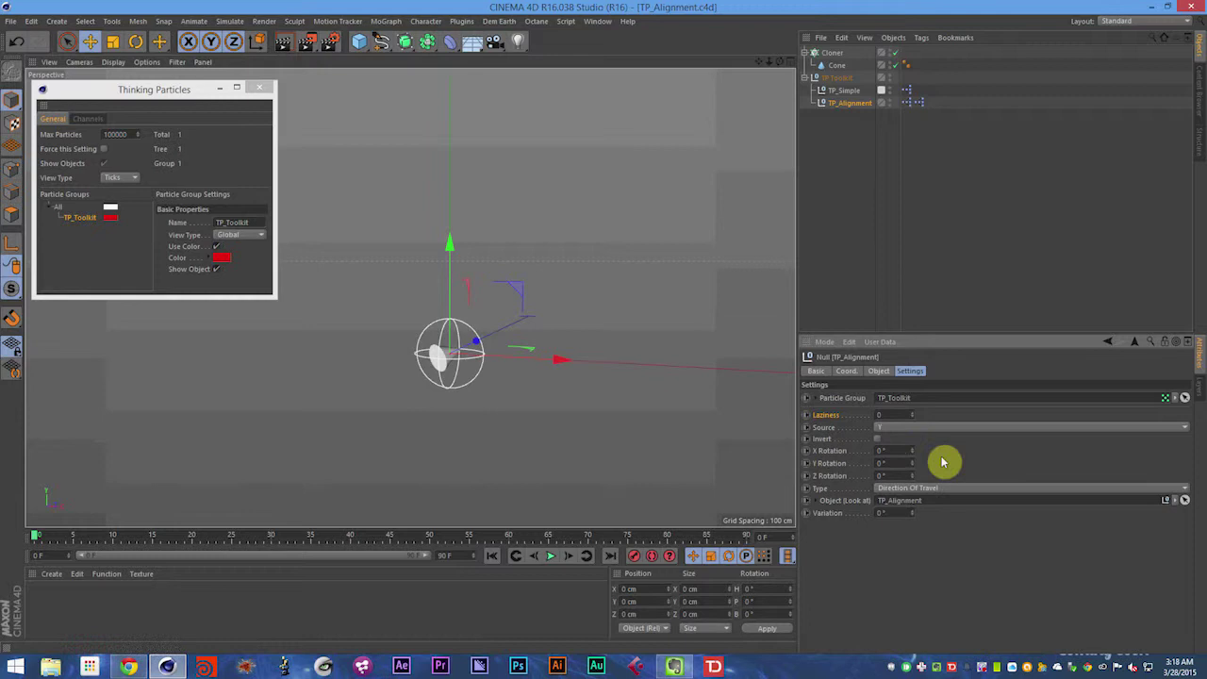
{"action": "left_click", "coordinate": [912, 488]}
{"action": "left_click", "coordinate": [866, 492]}
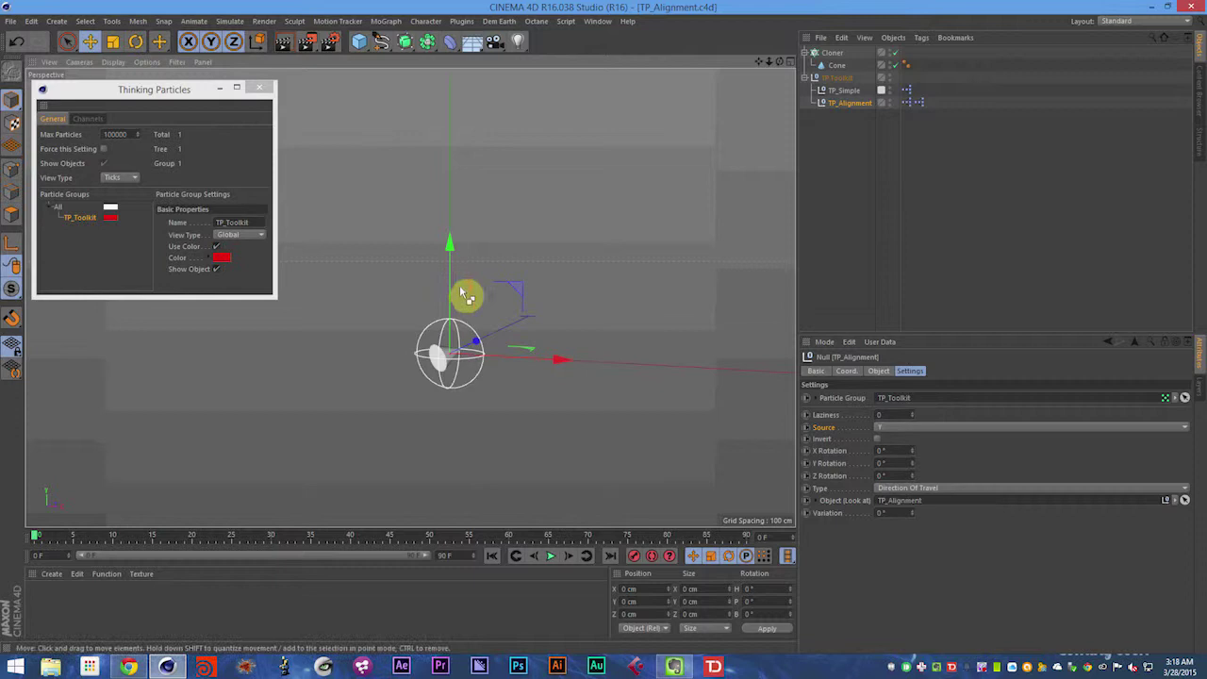
{"action": "left_click", "coordinate": [899, 512]}
{"action": "left_click", "coordinate": [850, 542]}
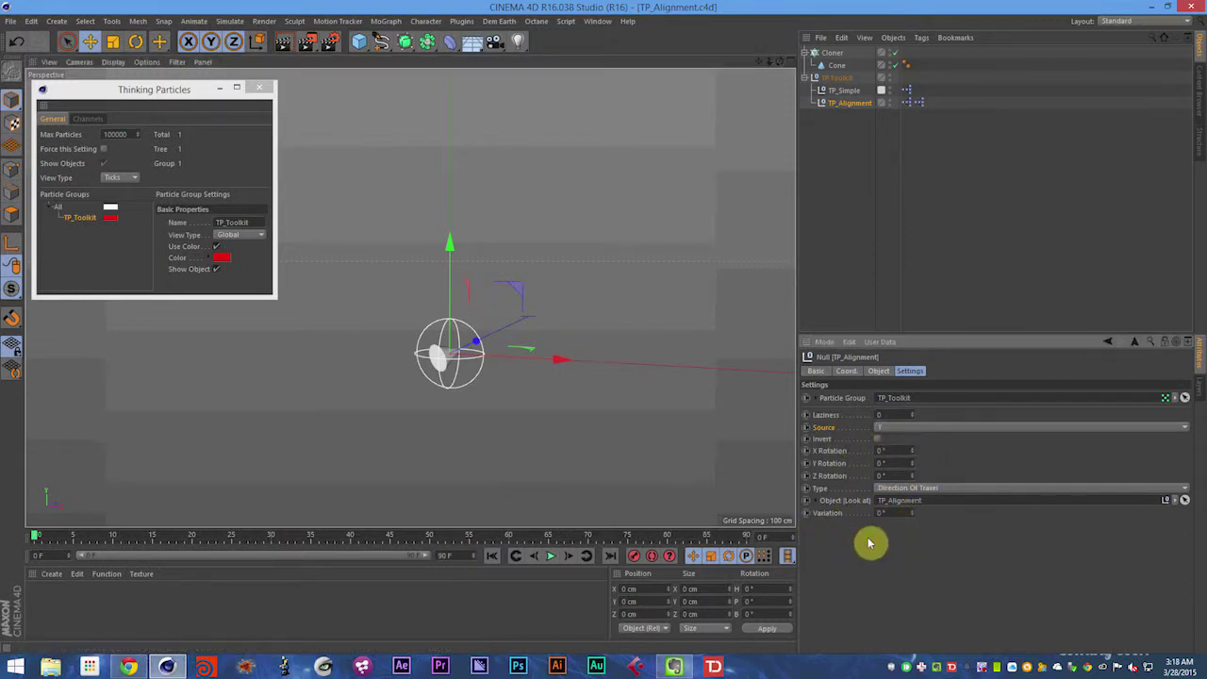